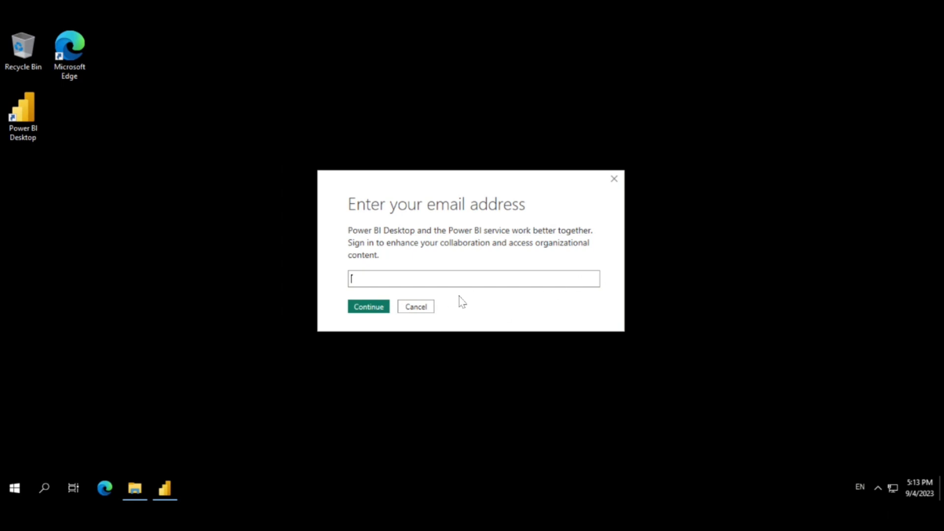
Dismiss the sign-in prompt and the sensitivity label notice, and apply the pending query changes
{"action": "left_click", "coordinate": [416, 307]}
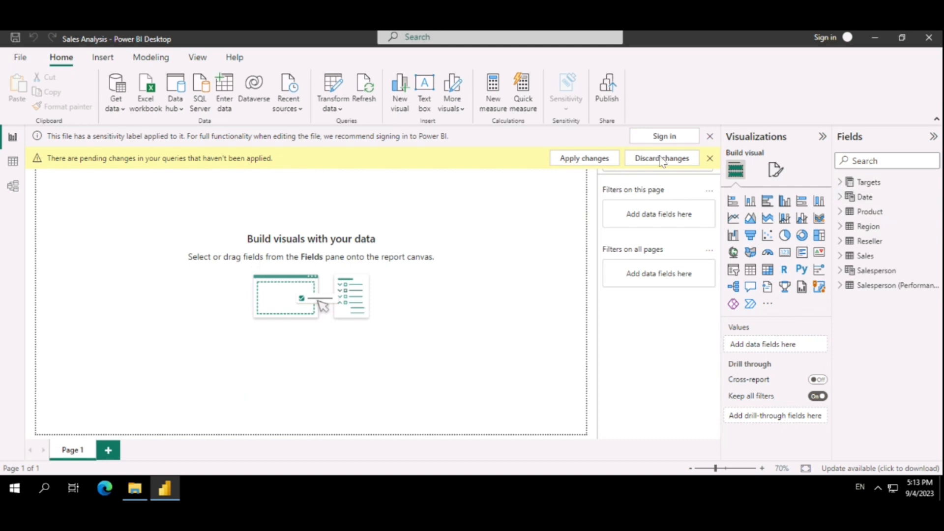
{"action": "left_click", "coordinate": [709, 136]}
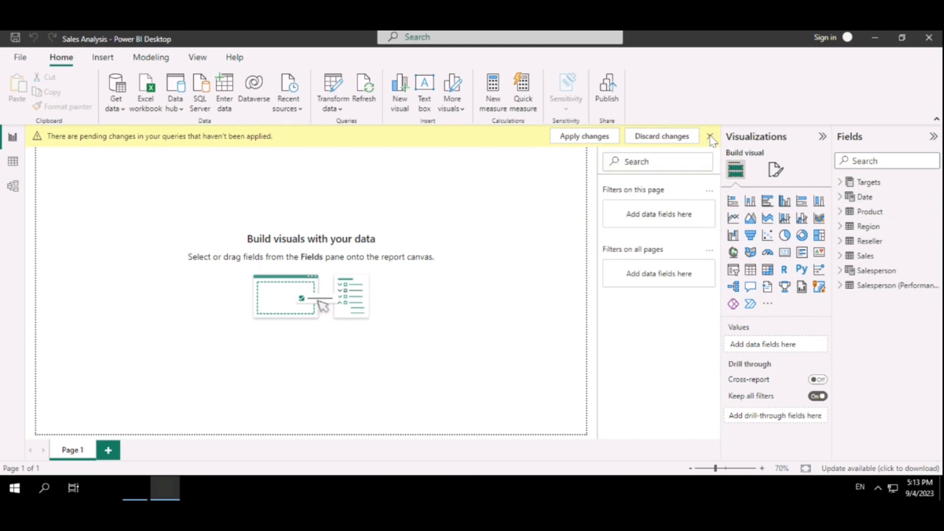
{"action": "left_click", "coordinate": [594, 141]}
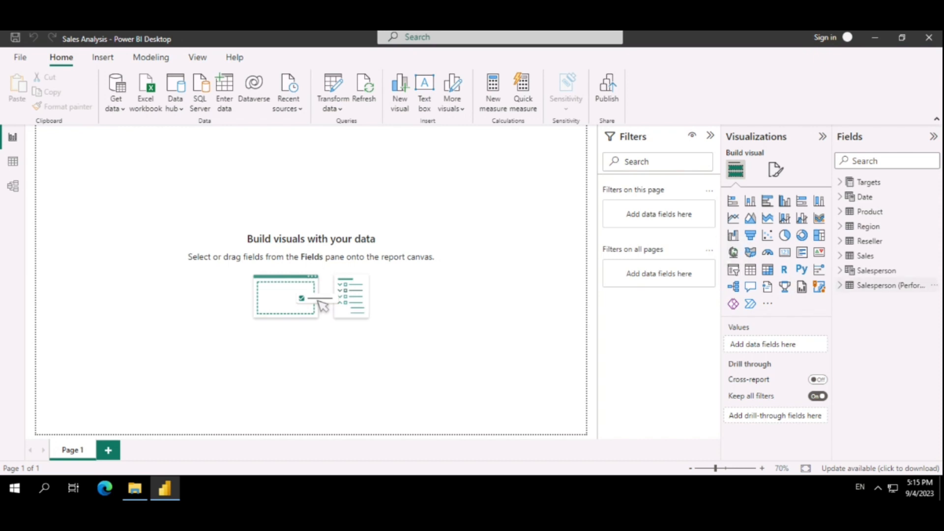
Rename the report page Page 1 as Overview
{"action": "double_click", "coordinate": [78, 456]}
{"action": "type", "text": "Over"}
{"action": "type", "text": "view"}
{"action": "key", "text": "Return"}
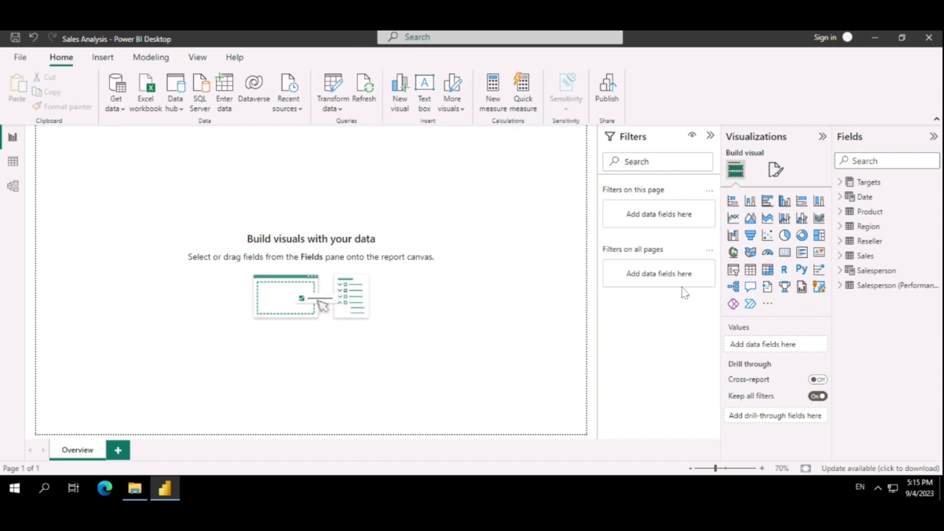
Add a slicer to the Overview page using the Year field from the Date table
{"action": "left_click", "coordinate": [734, 271]}
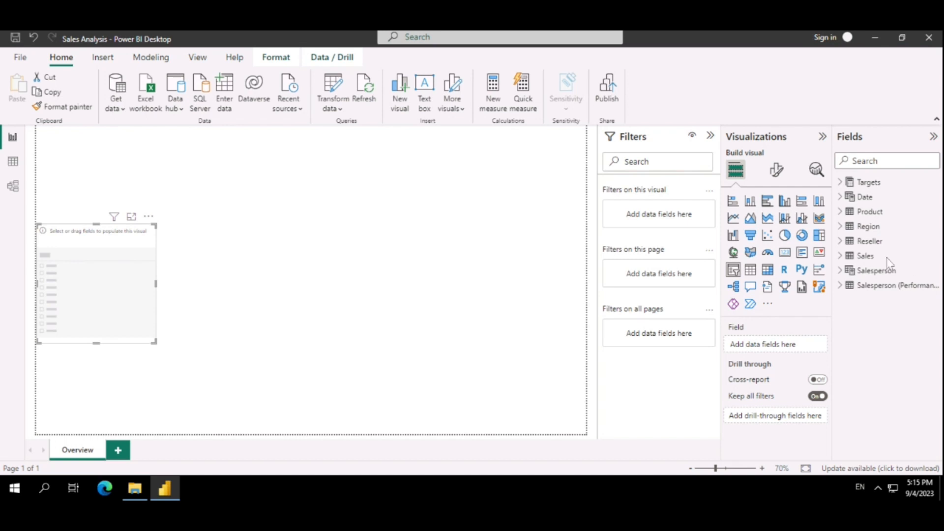
{"action": "left_click", "coordinate": [841, 197]}
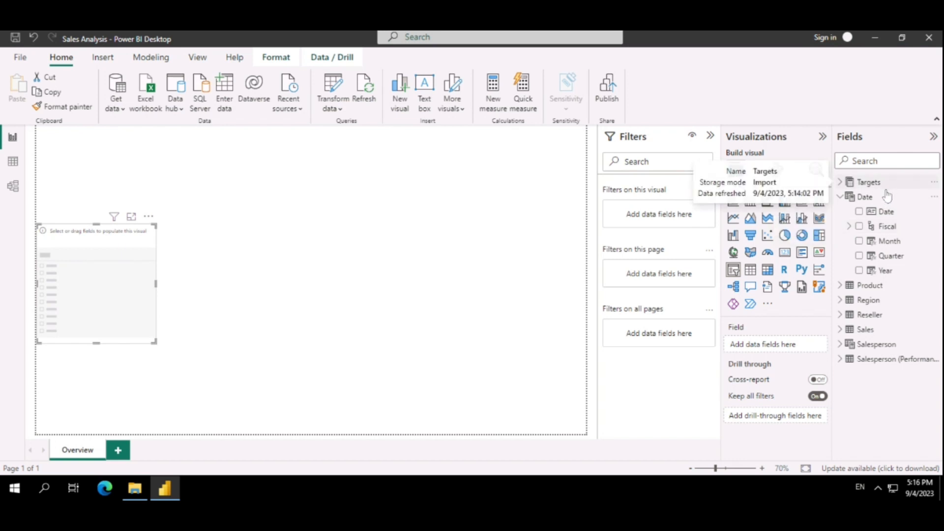
{"action": "left_click", "coordinate": [859, 271]}
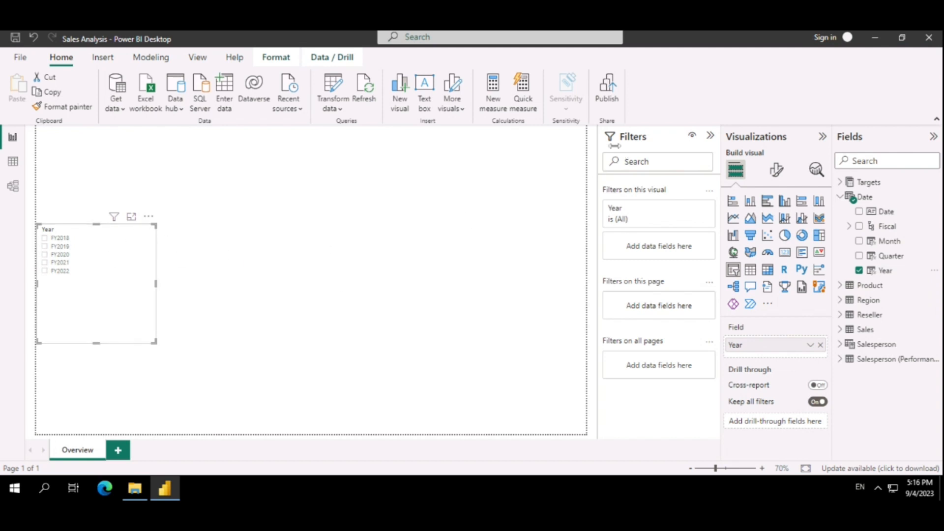
Set the Year slicer's style to Dropdown and check that its list of years expands and collapses
{"action": "left_click", "coordinate": [778, 177]}
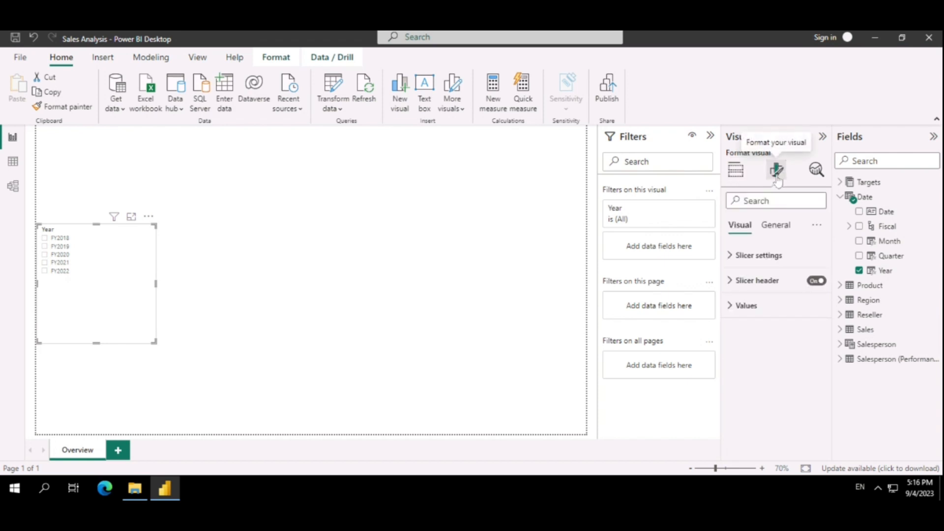
{"action": "left_click", "coordinate": [732, 261]}
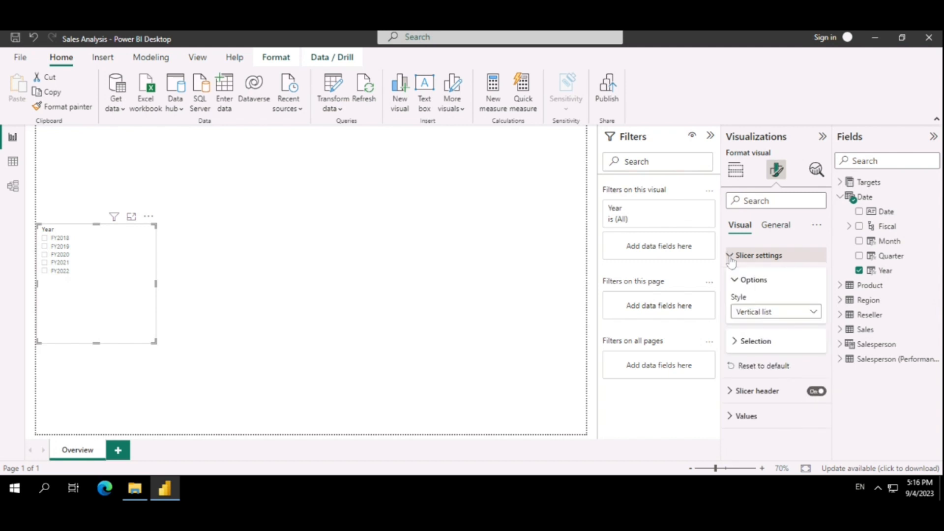
{"action": "left_click", "coordinate": [771, 315]}
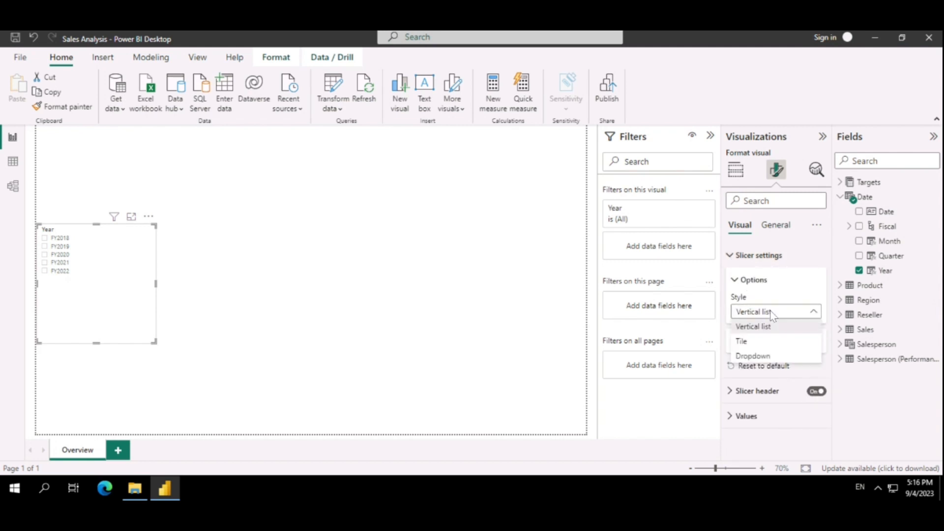
{"action": "left_click", "coordinate": [771, 359]}
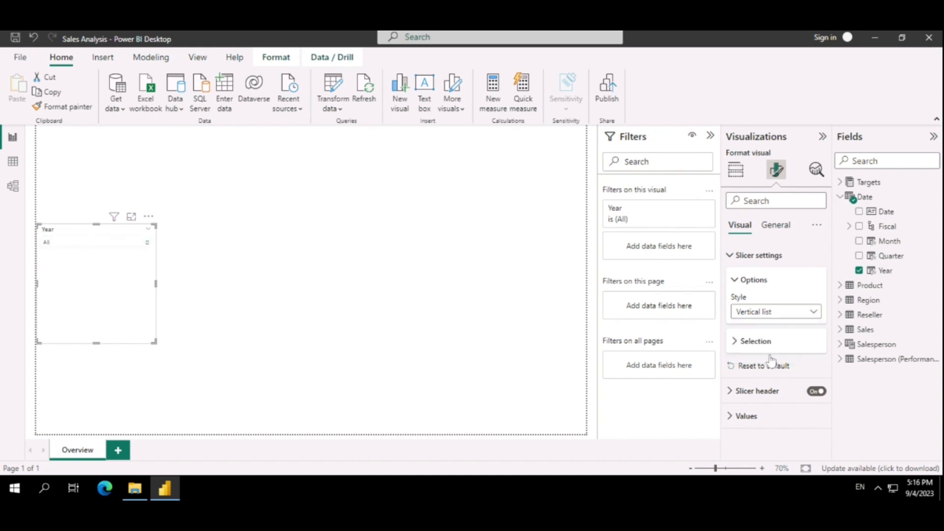
{"action": "left_click", "coordinate": [85, 245]}
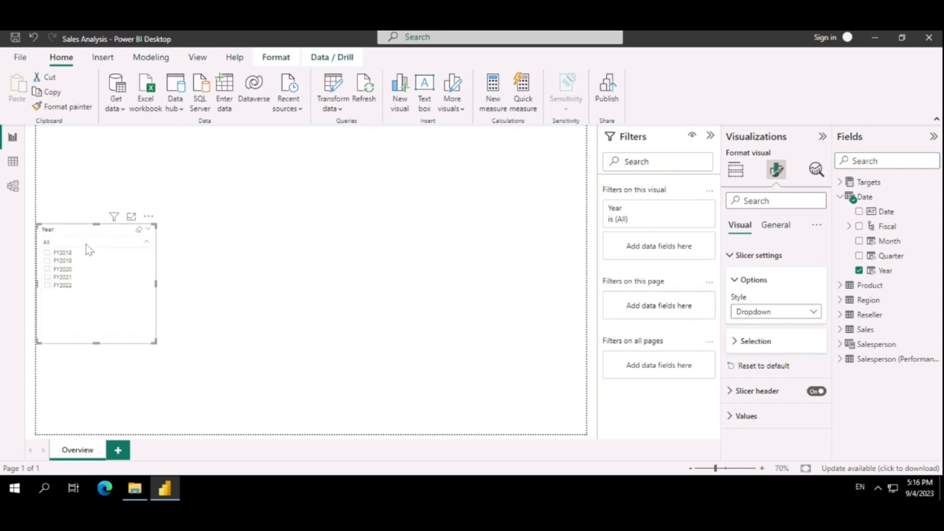
{"action": "left_click", "coordinate": [87, 246]}
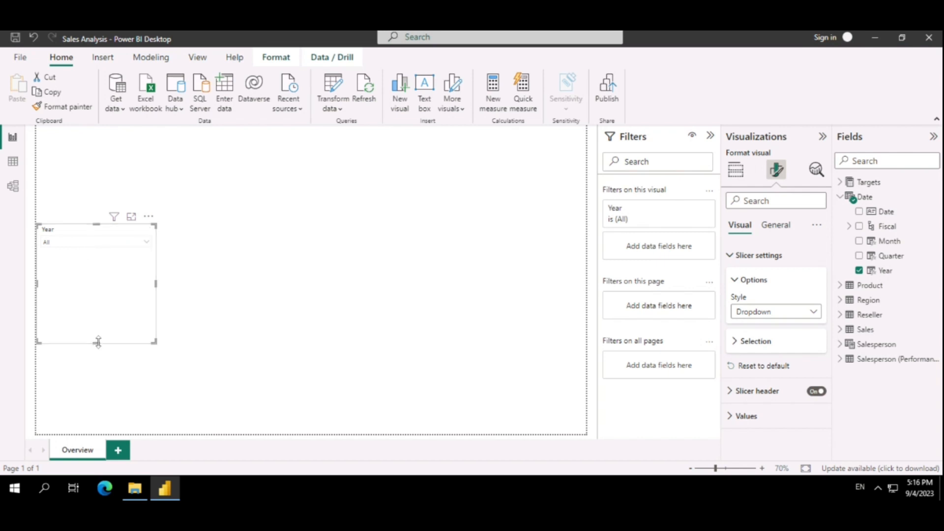
Shrink the Year slicer to a compact box around its dropdown and move it higher along the page's left edge
{"action": "left_click_drag", "start_coordinate": [98, 343], "coordinate": [97, 259]}
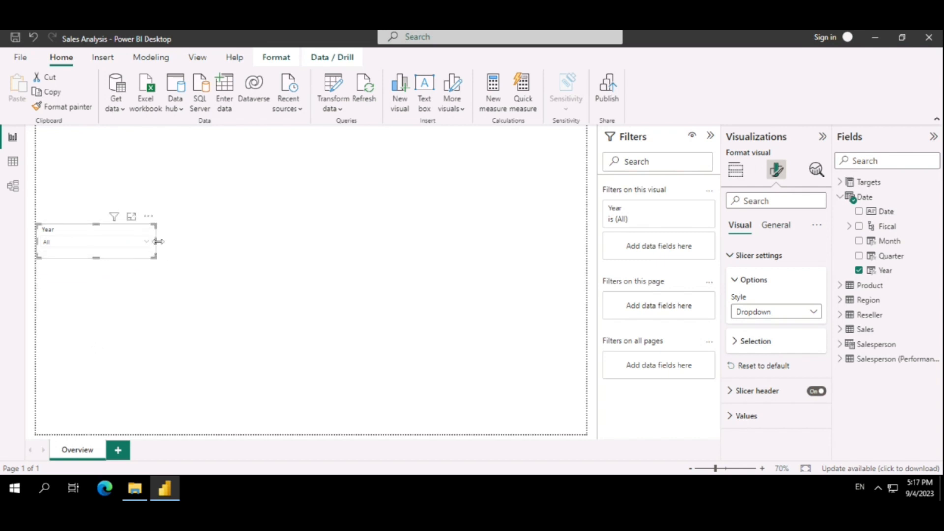
{"action": "left_click_drag", "start_coordinate": [158, 242], "coordinate": [104, 242]}
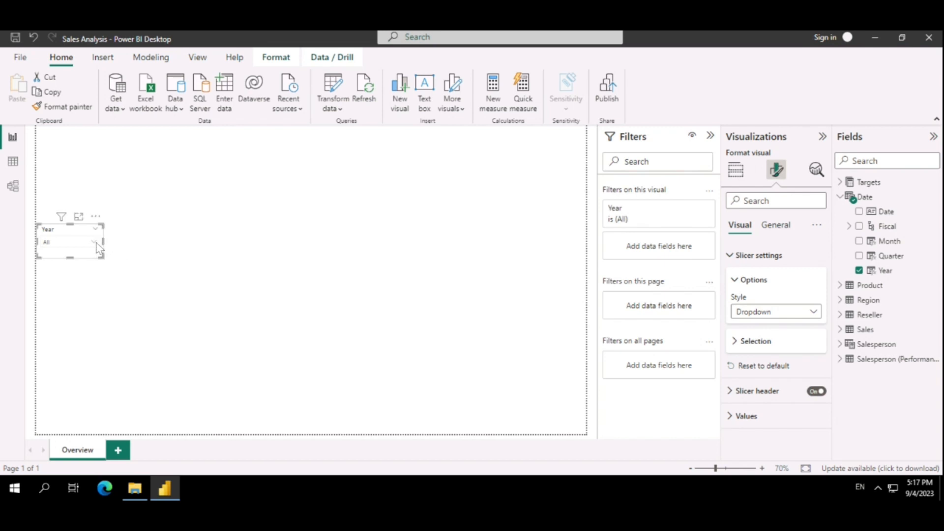
{"action": "left_click", "coordinate": [95, 242]}
{"action": "left_click", "coordinate": [96, 243]}
{"action": "left_click", "coordinate": [275, 276]}
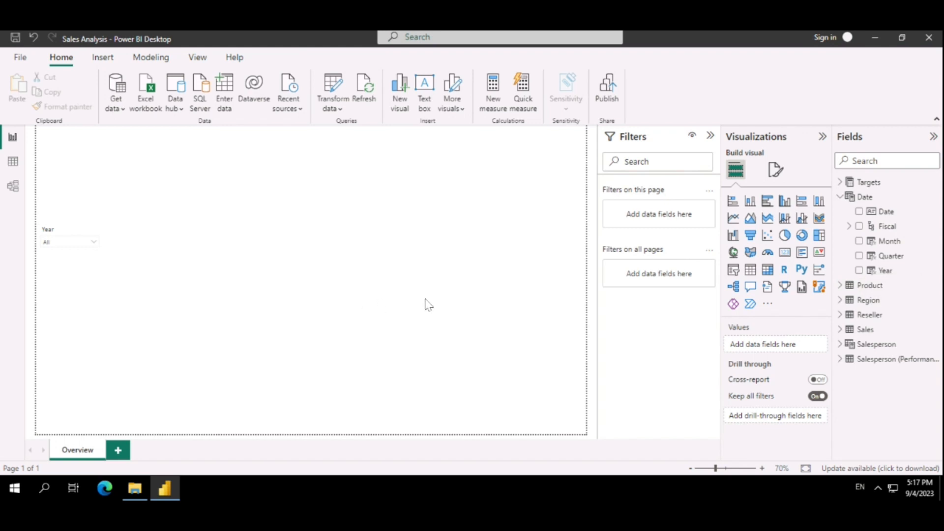
{"action": "left_click_drag", "start_coordinate": [72, 240], "coordinate": [71, 177]}
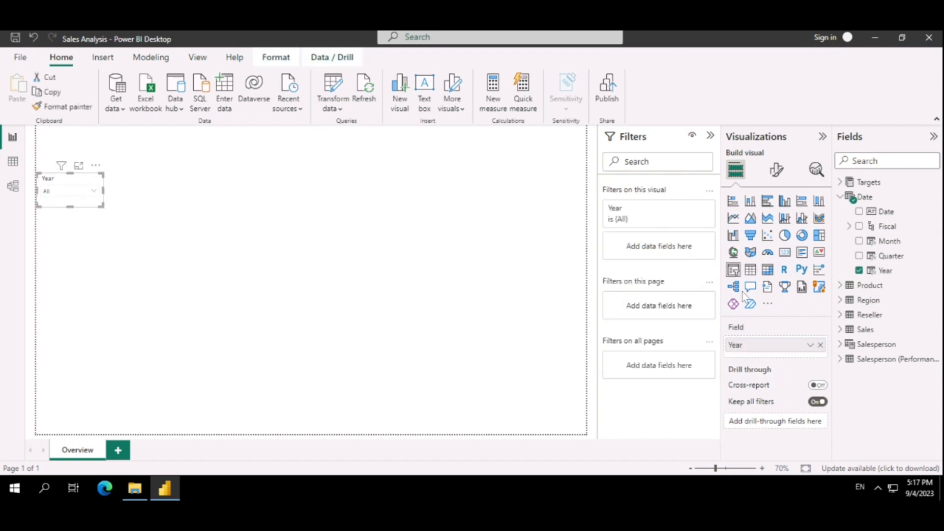
{"action": "left_click", "coordinate": [396, 331]}
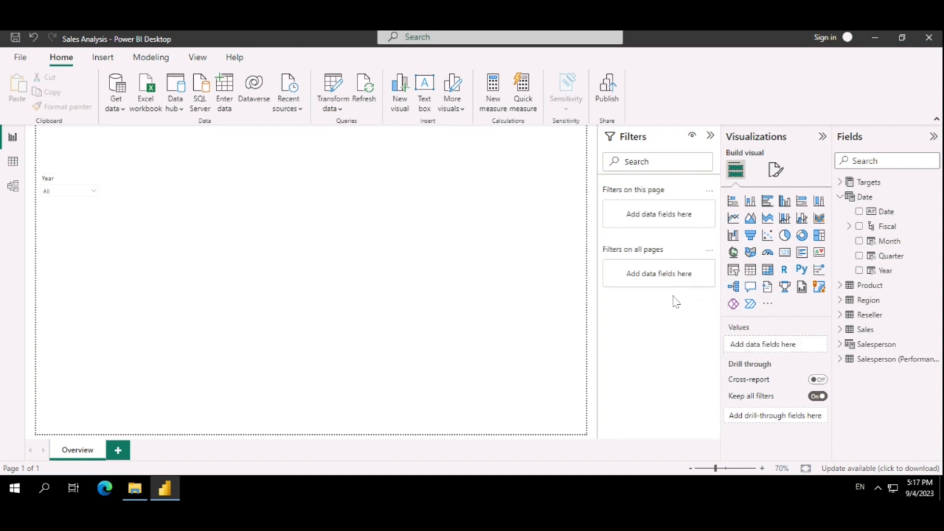
Add a second, empty slicer directly below the Year slicer and stretch it downward
{"action": "left_click", "coordinate": [732, 271]}
{"action": "mouse_move", "coordinate": [60, 268]}
{"action": "left_mouse_down"}
{"action": "mouse_move", "coordinate": [60, 235]}
{"action": "mouse_move", "coordinate": [69, 270]}
{"action": "left_mouse_up"}
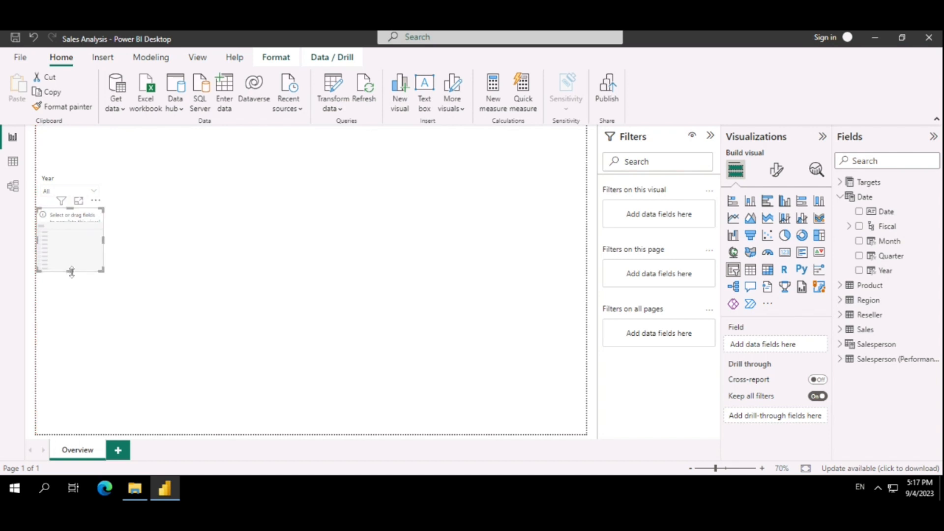
{"action": "left_click_drag", "start_coordinate": [73, 350], "coordinate": [71, 353]}
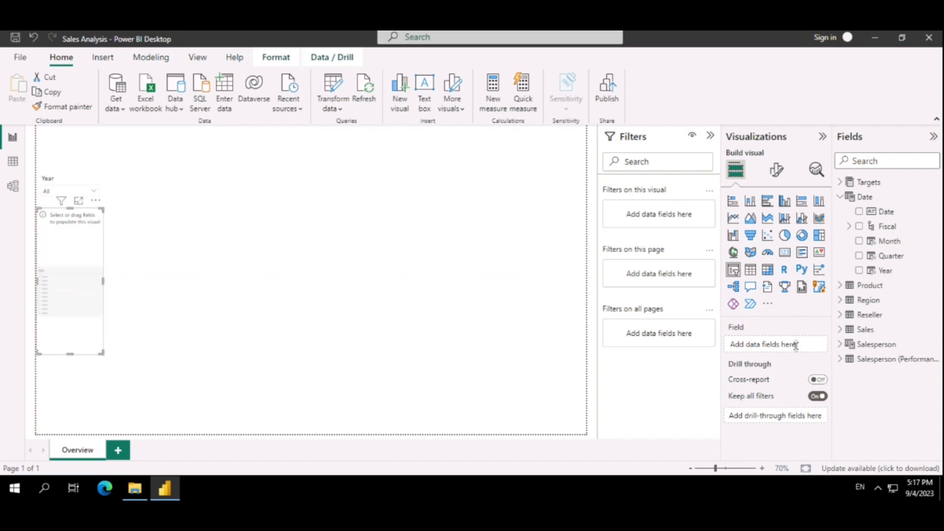
Populate the new slicer with the Region field from the Region table
{"action": "left_click", "coordinate": [840, 197]}
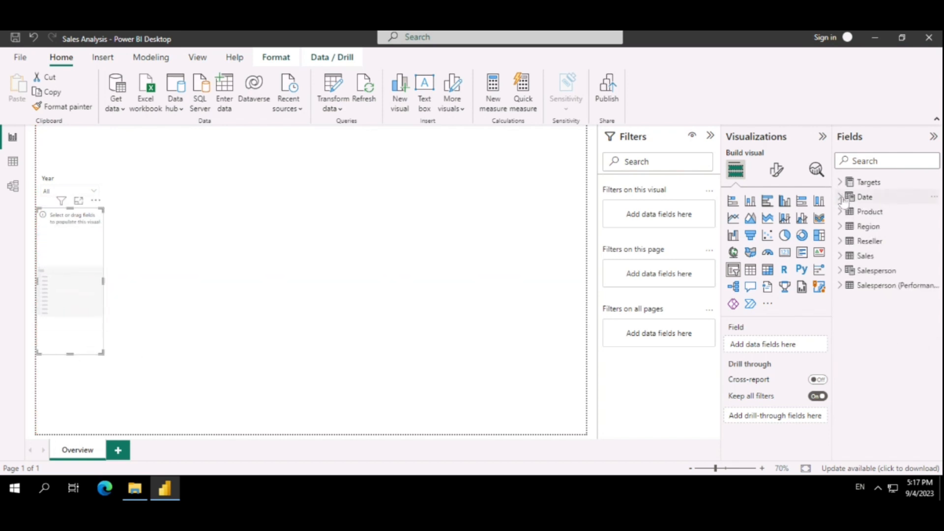
{"action": "left_click", "coordinate": [841, 227]}
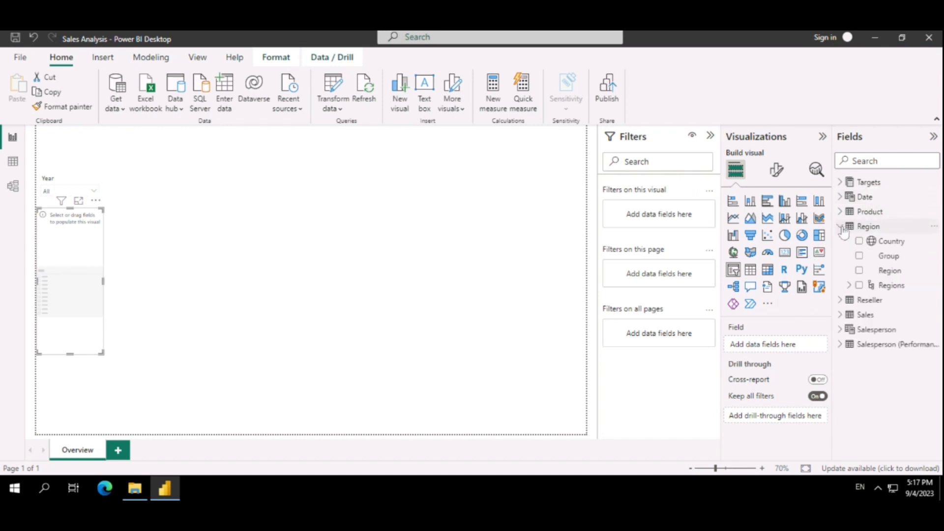
{"action": "left_click", "coordinate": [849, 286]}
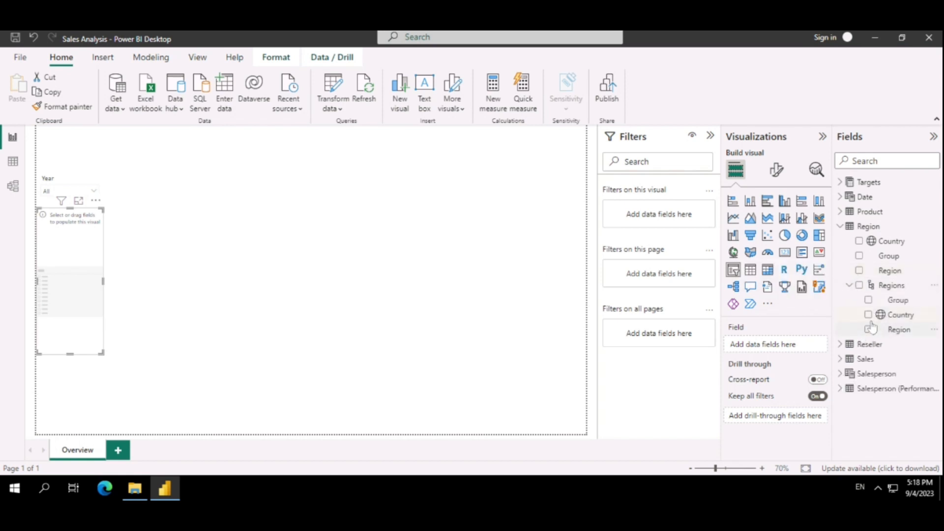
{"action": "left_click", "coordinate": [850, 285]}
{"action": "left_click", "coordinate": [860, 271]}
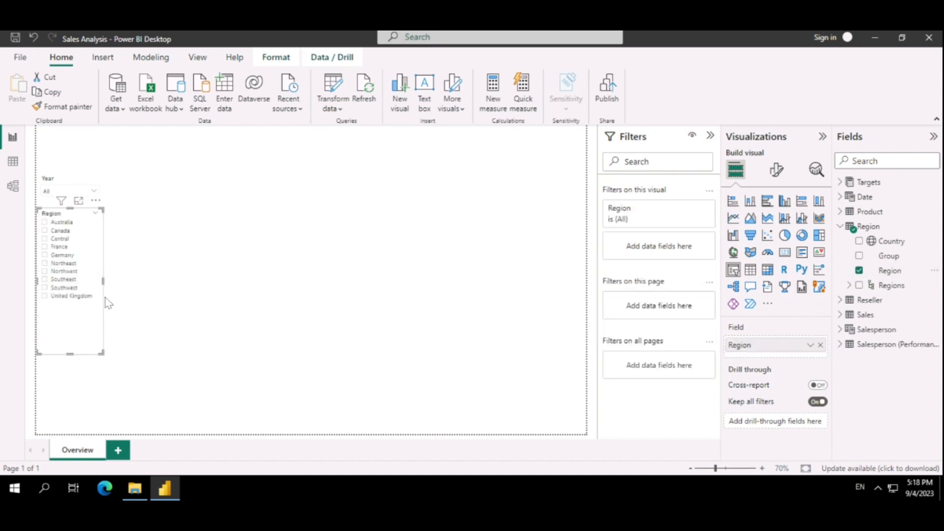
Shorten the Region slicer to fit its list and test a selection with Canada, leaving no region selected
{"action": "left_click_drag", "start_coordinate": [72, 356], "coordinate": [71, 314]}
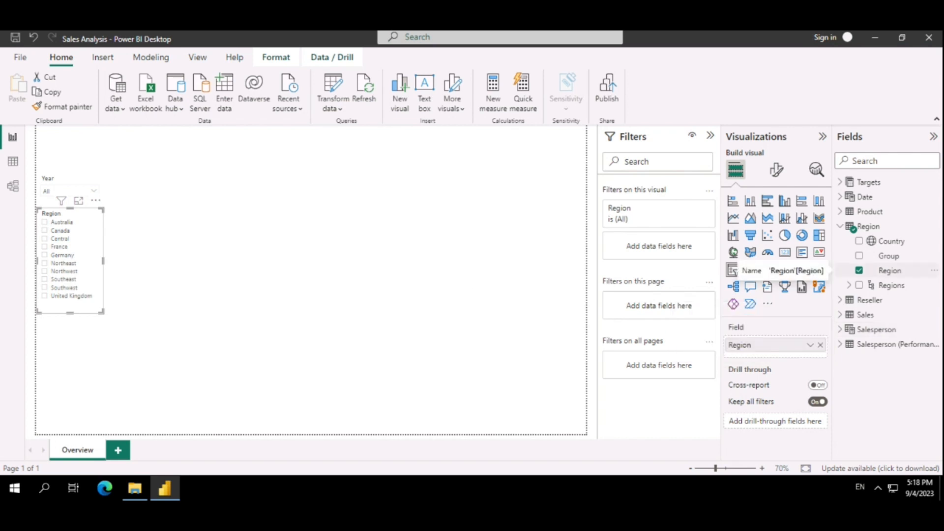
{"action": "left_click", "coordinate": [209, 246]}
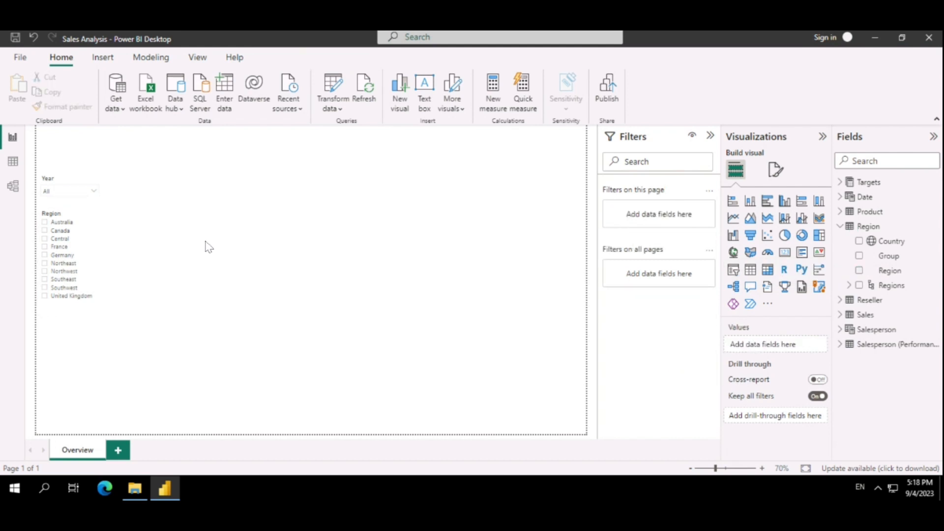
{"action": "left_click", "coordinate": [59, 248]}
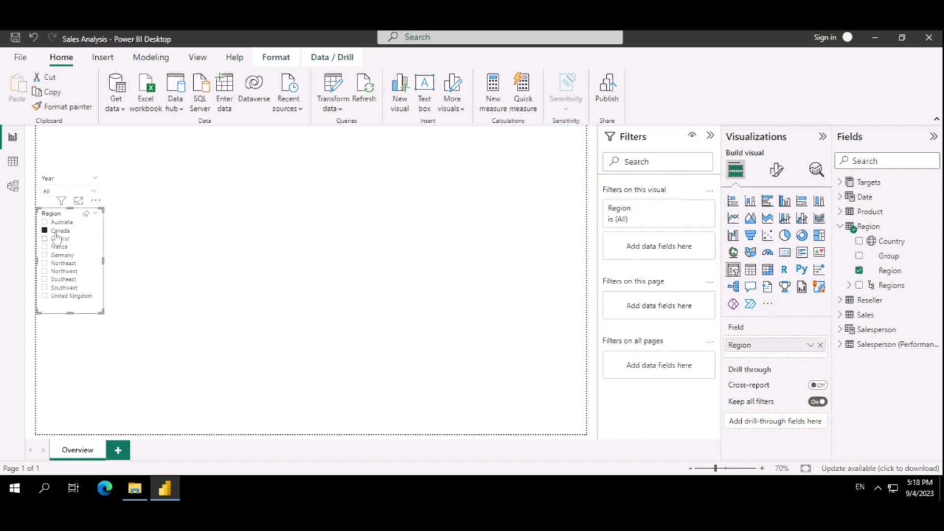
{"action": "left_click", "coordinate": [198, 249]}
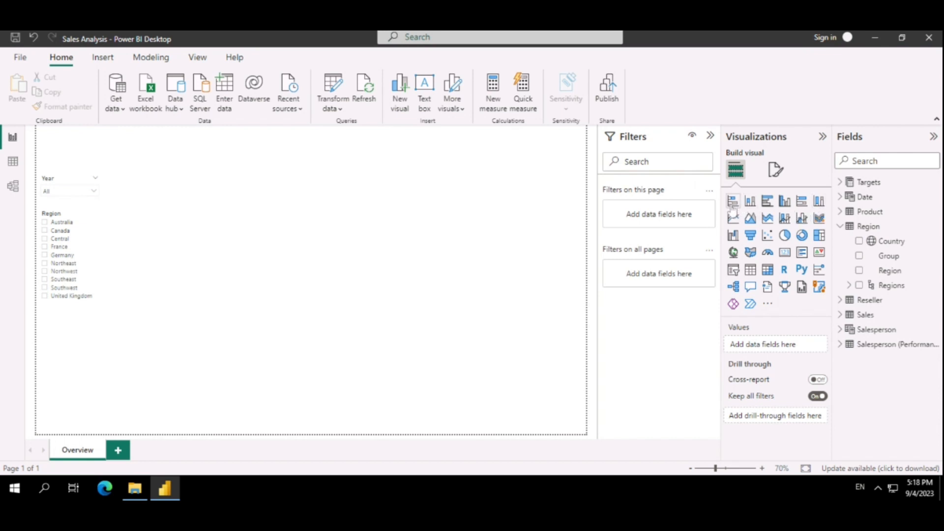
Add a line and stacked column chart to the page and move it beside the two slicers
{"action": "left_click", "coordinate": [784, 217]}
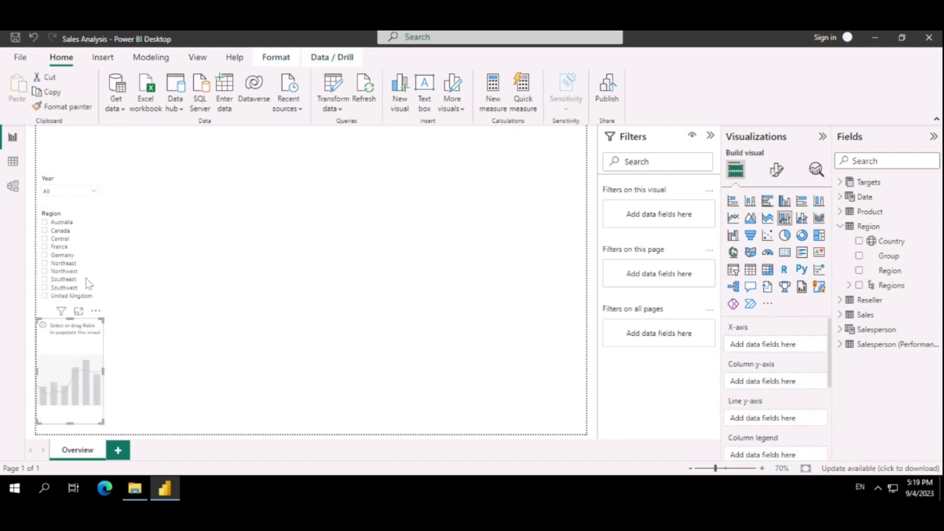
{"action": "left_click_drag", "start_coordinate": [72, 367], "coordinate": [180, 283]}
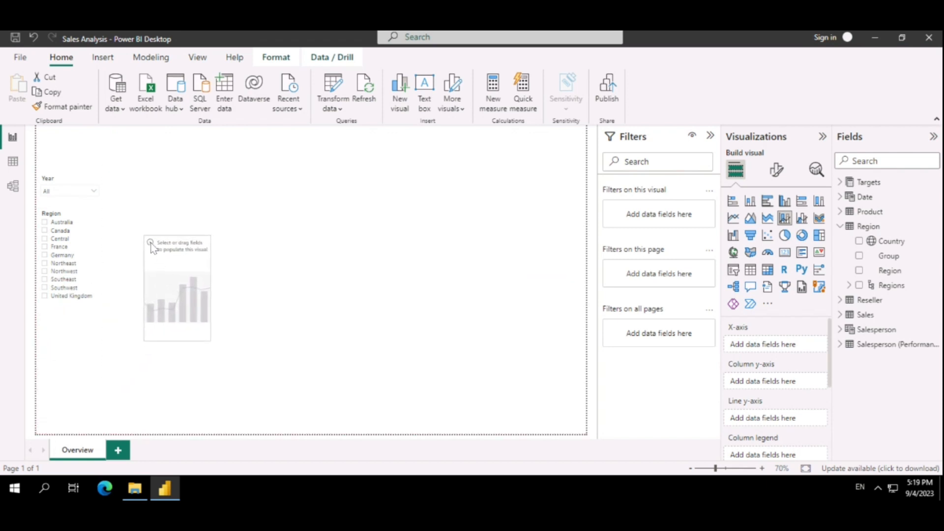
{"action": "left_click_drag", "start_coordinate": [152, 248], "coordinate": [137, 179]}
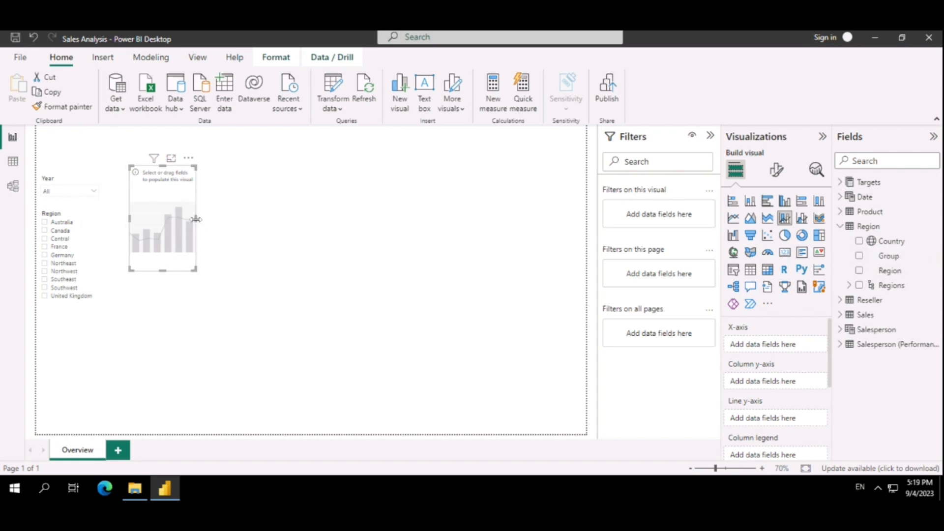
Enlarge the empty line and stacked column chart to fill most of the width beside the slicers and place it against the page's top edge
{"action": "left_click_drag", "start_coordinate": [582, 220], "coordinate": [413, 236]}
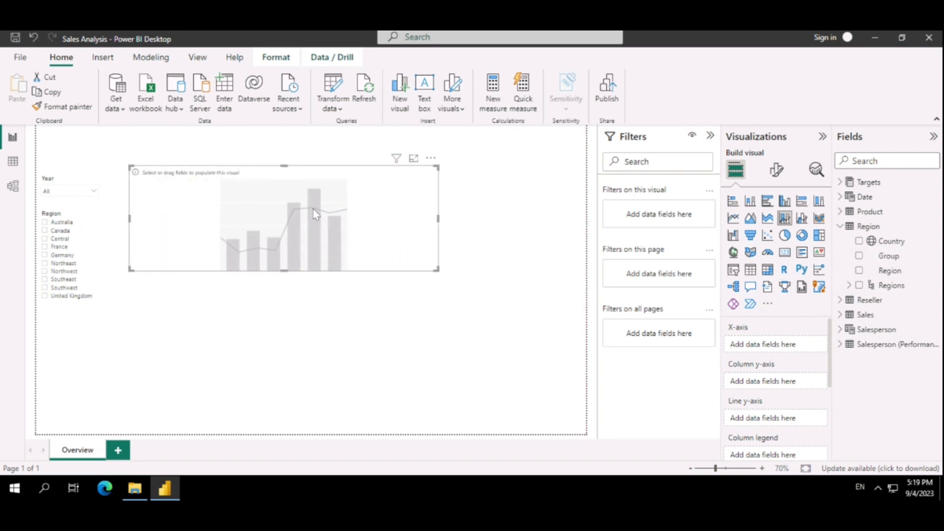
{"action": "left_click_drag", "start_coordinate": [314, 213], "coordinate": [309, 203]}
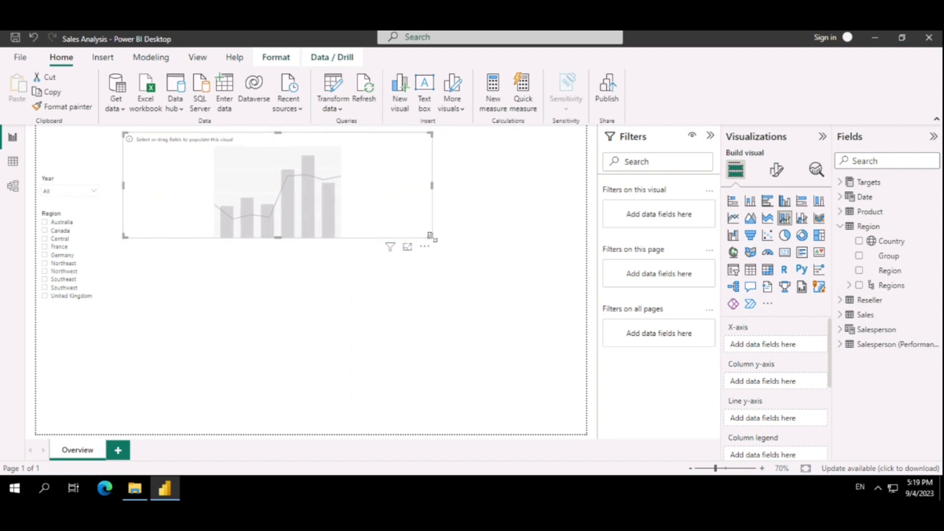
{"action": "left_click_drag", "start_coordinate": [405, 228], "coordinate": [558, 293]}
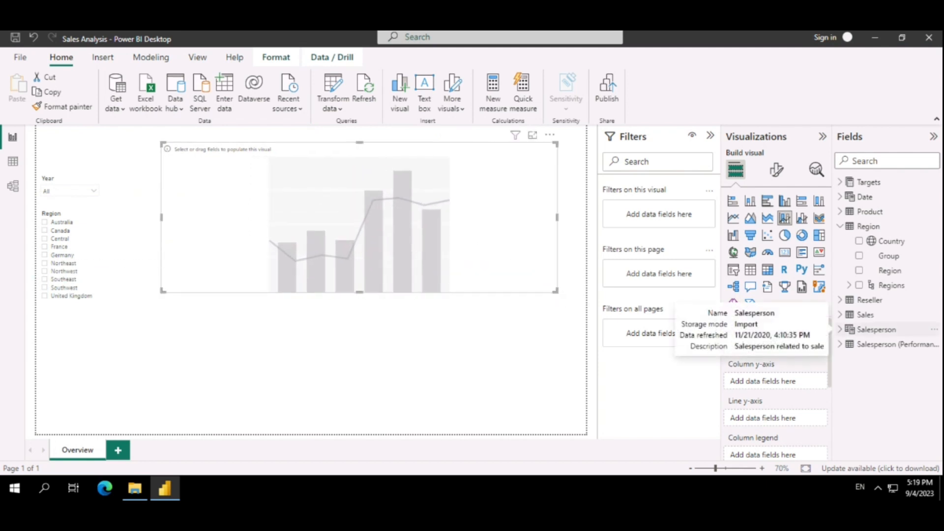
{"action": "left_click_drag", "start_coordinate": [358, 218], "coordinate": [316, 201]}
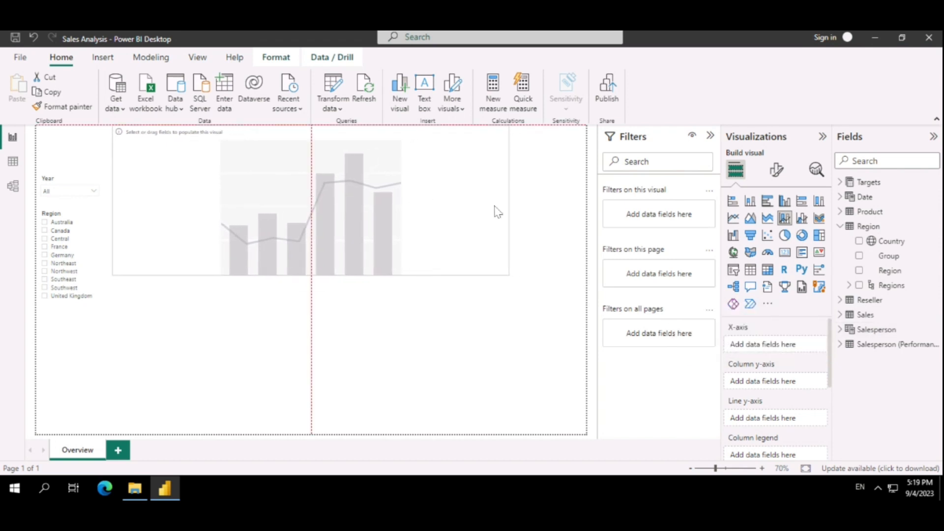
Widen the line and stacked column chart to the page's right edge and use Month from the Date table as its X-axis
{"action": "left_click_drag", "start_coordinate": [509, 199], "coordinate": [585, 200]}
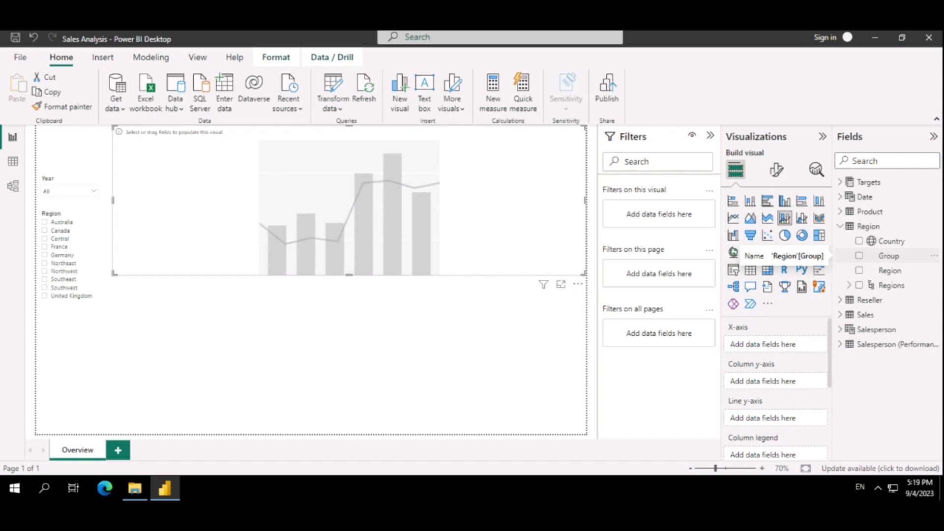
{"action": "left_click", "coordinate": [840, 197]}
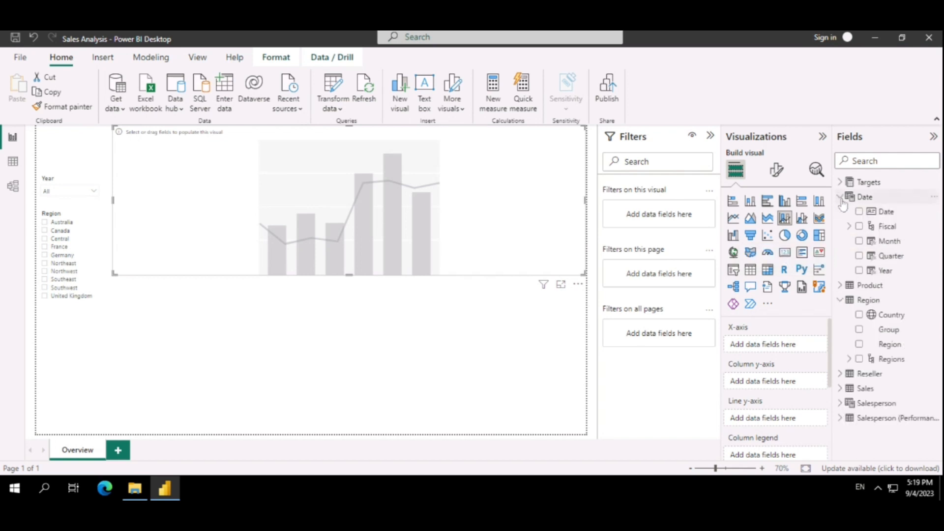
{"action": "left_click", "coordinate": [859, 241]}
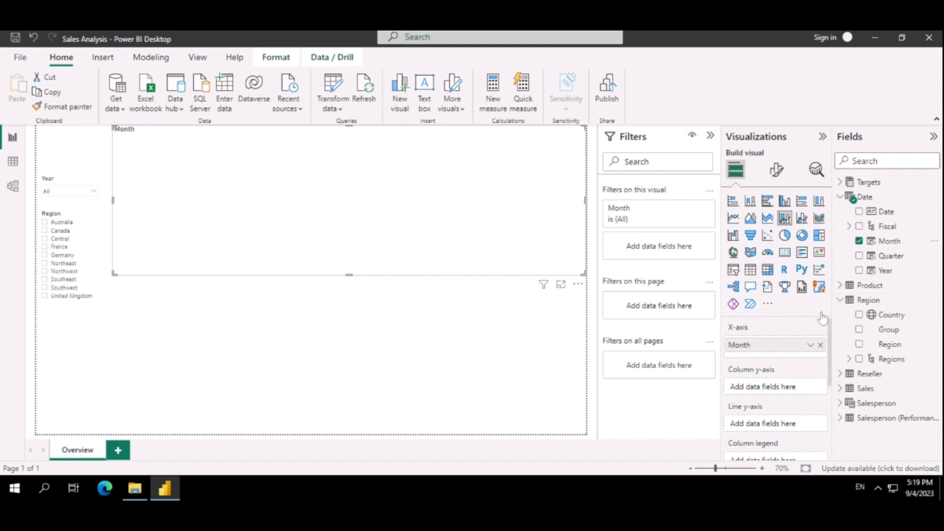
Add Sales from the Sales table as the combo chart's columns and Profit Margin as its line
{"action": "left_click", "coordinate": [840, 388]}
{"action": "scroll", "coordinate": [900, 386], "scroll_direction": "down", "scroll_amount": 2}
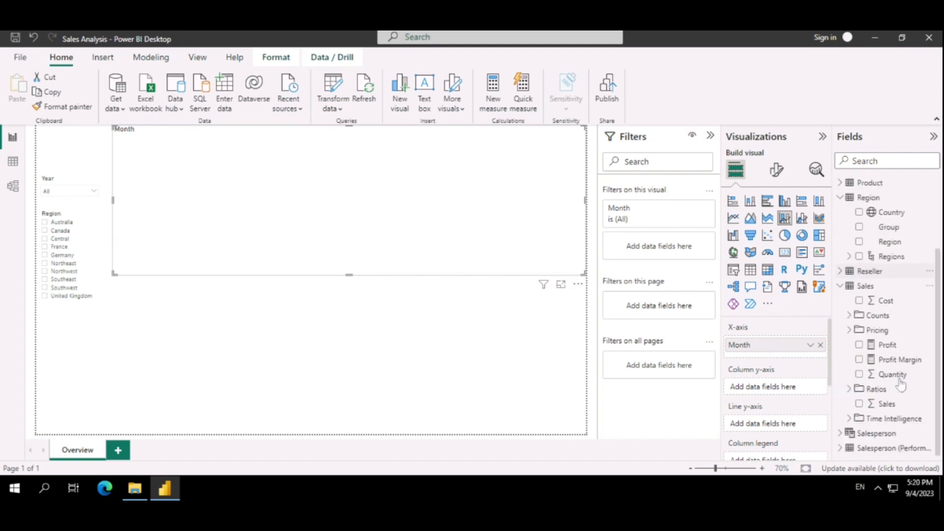
{"action": "left_click", "coordinate": [860, 404]}
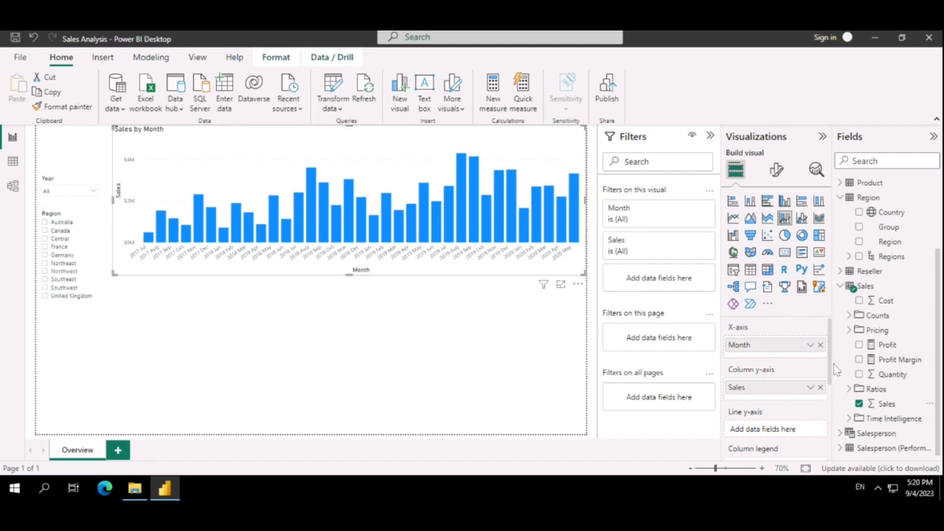
{"action": "left_click", "coordinate": [860, 363]}
{"action": "left_click_drag", "start_coordinate": [747, 403], "coordinate": [747, 453]}
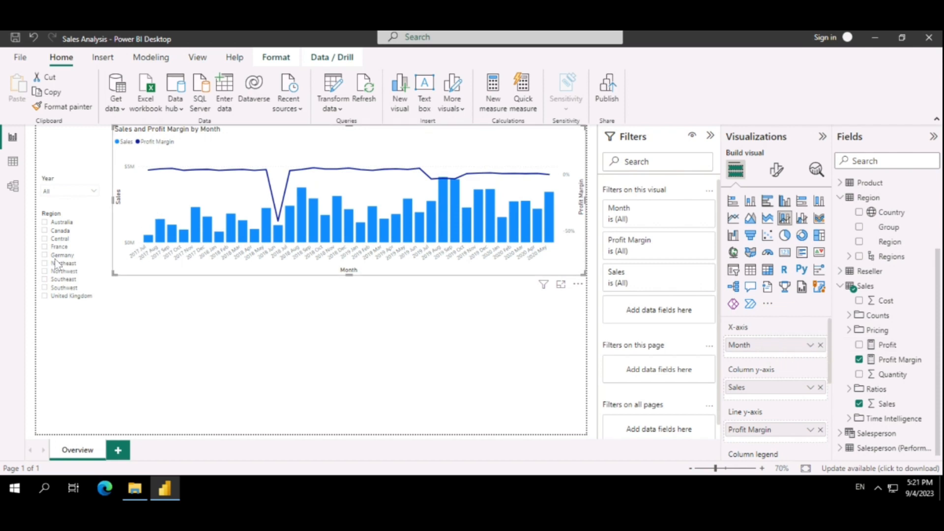
Filter the Year slicer to FY2020 and make the combo chart's Month axis show items with no data
{"action": "left_click", "coordinate": [60, 193]}
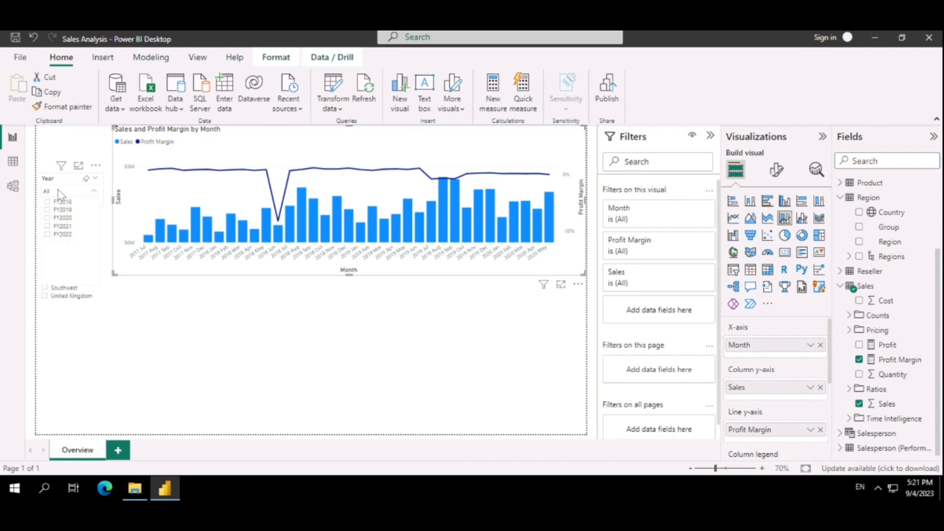
{"action": "left_click", "coordinate": [50, 218]}
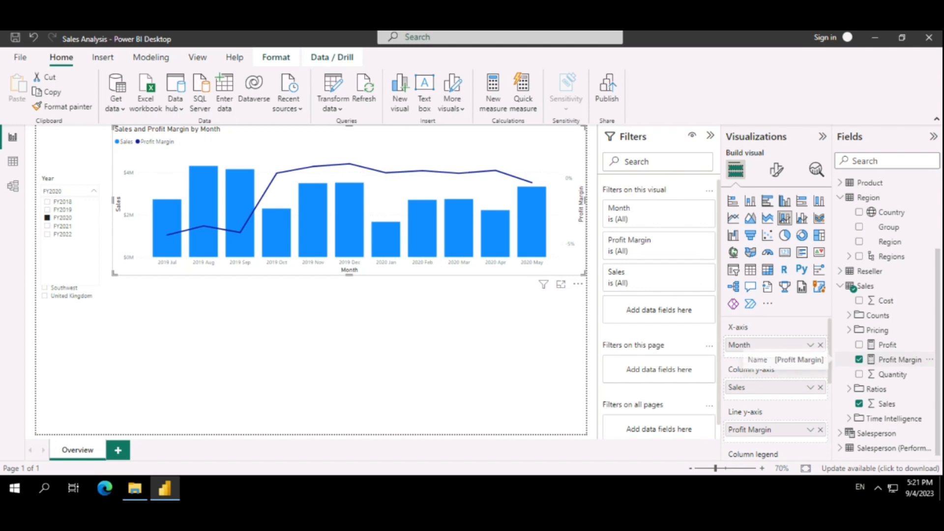
{"action": "left_click", "coordinate": [810, 346]}
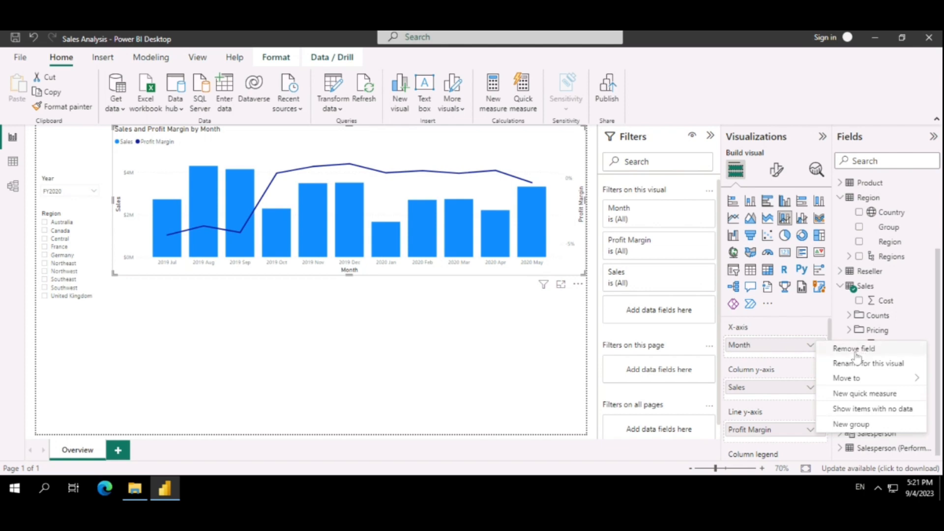
{"action": "left_click", "coordinate": [863, 409]}
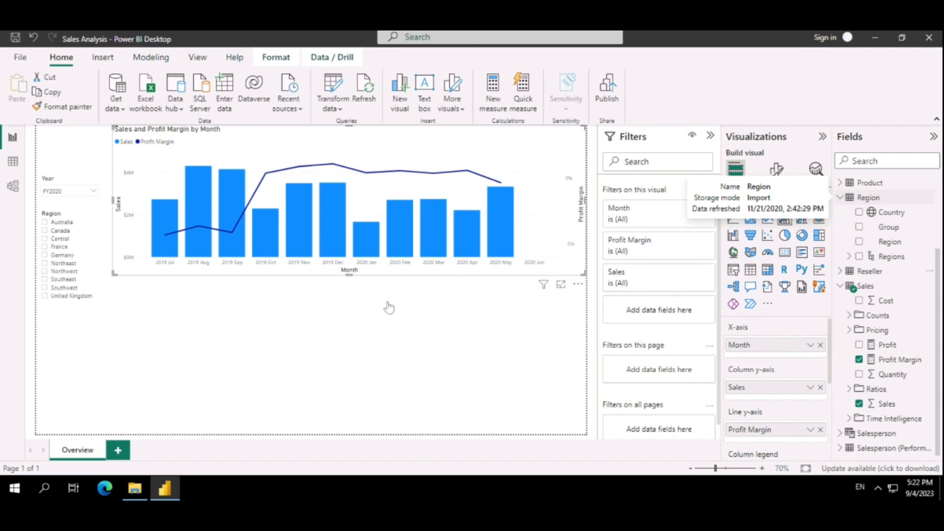
Convert the Sales and Profit Margin by Month chart to a table, and undo the conversion
{"action": "mouse_move", "coordinate": [281, 227]}
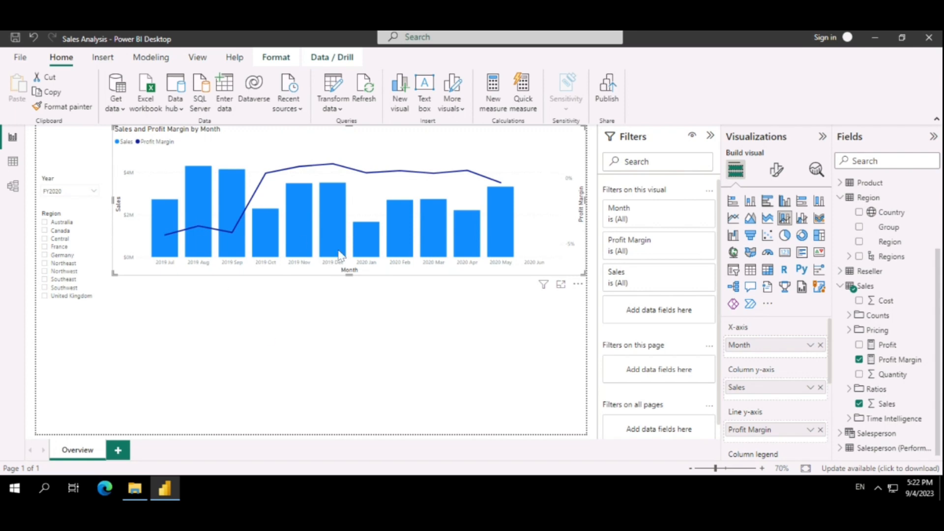
{"action": "left_click", "coordinate": [751, 269]}
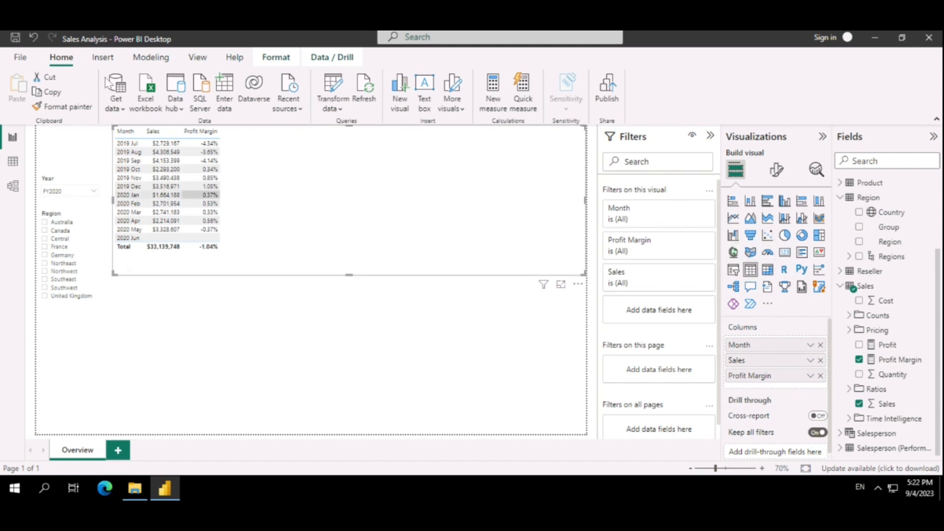
{"action": "left_click", "coordinate": [34, 38]}
Add a stacked column chart below the combo chart and enlarge it down to the page's bottom edge
{"action": "left_click", "coordinate": [311, 309]}
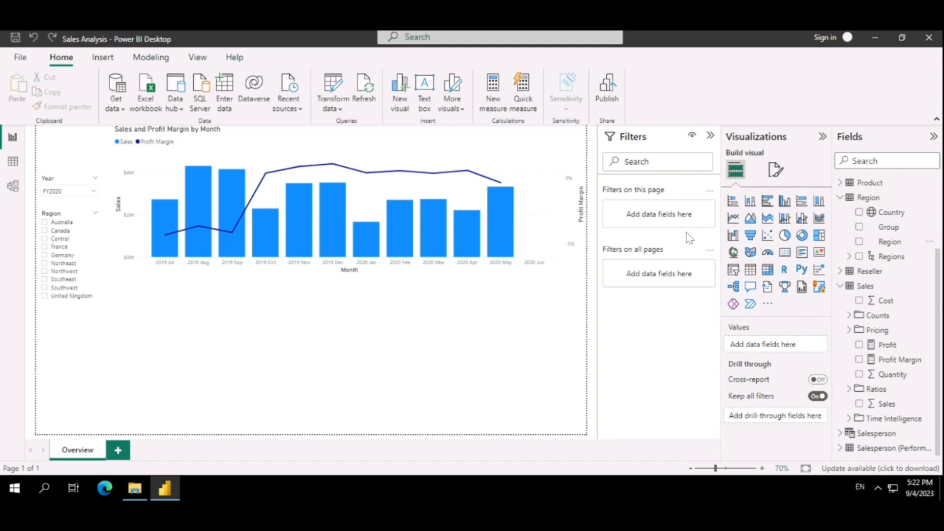
{"action": "left_click", "coordinate": [750, 202]}
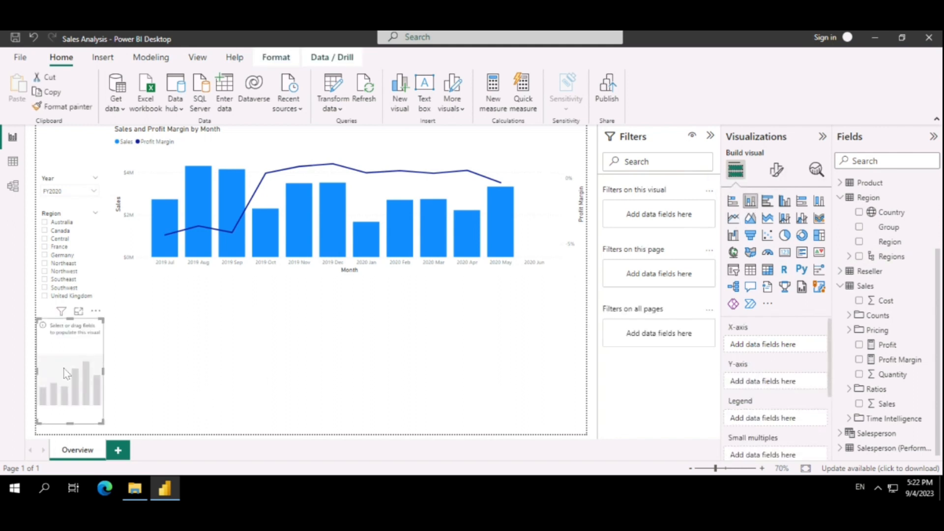
{"action": "left_click_drag", "start_coordinate": [152, 337], "coordinate": [141, 325]}
{"action": "left_click_drag", "start_coordinate": [195, 385], "coordinate": [238, 433]}
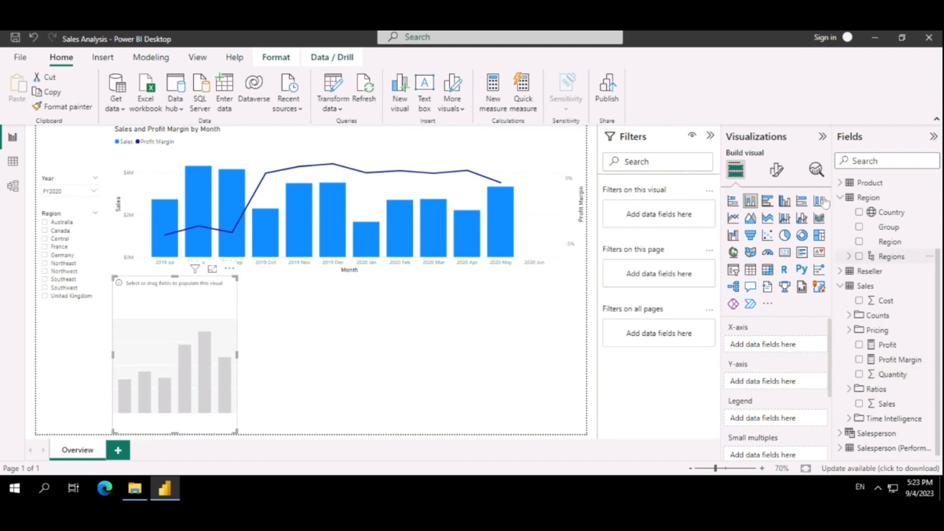
Plot Sales by Country in the stacked column chart with the product Category as legend, and widen the chart
{"action": "left_click", "coordinate": [859, 212]}
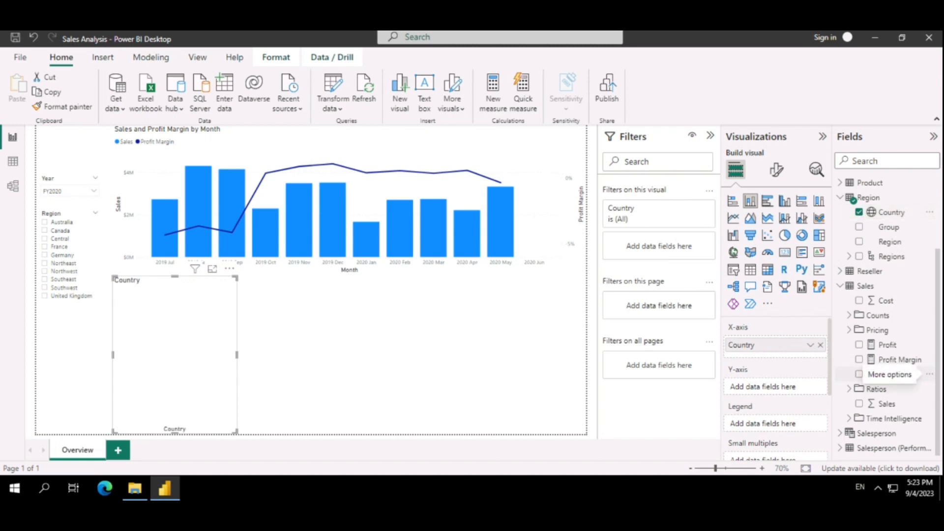
{"action": "left_click", "coordinate": [859, 404]}
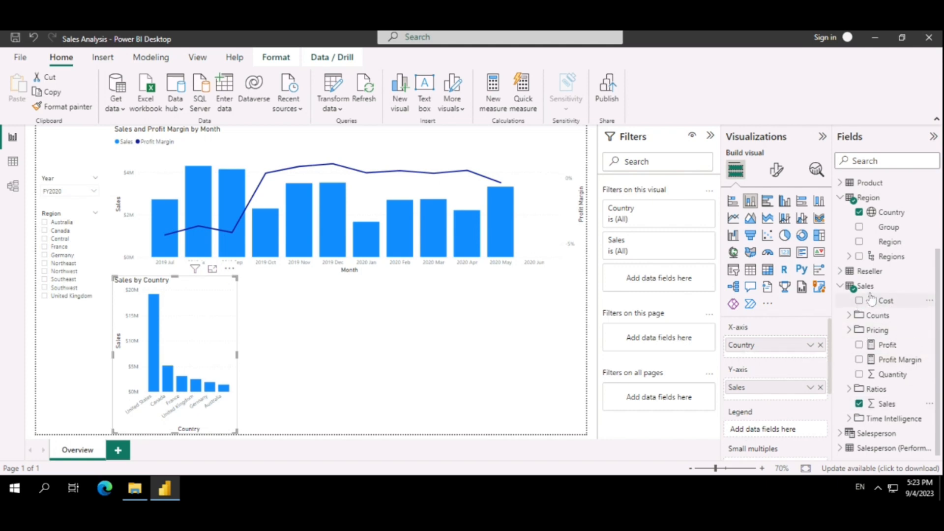
{"action": "left_click", "coordinate": [840, 197]}
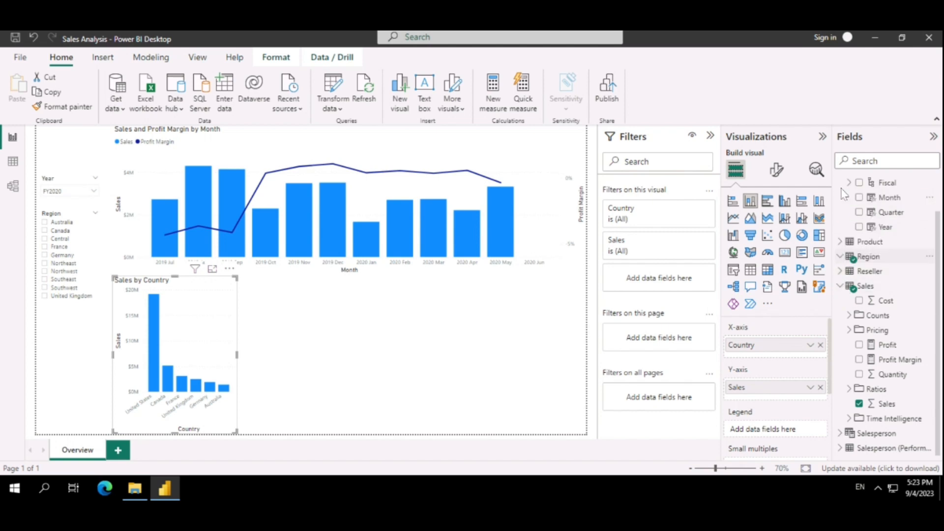
{"action": "left_click", "coordinate": [840, 242]}
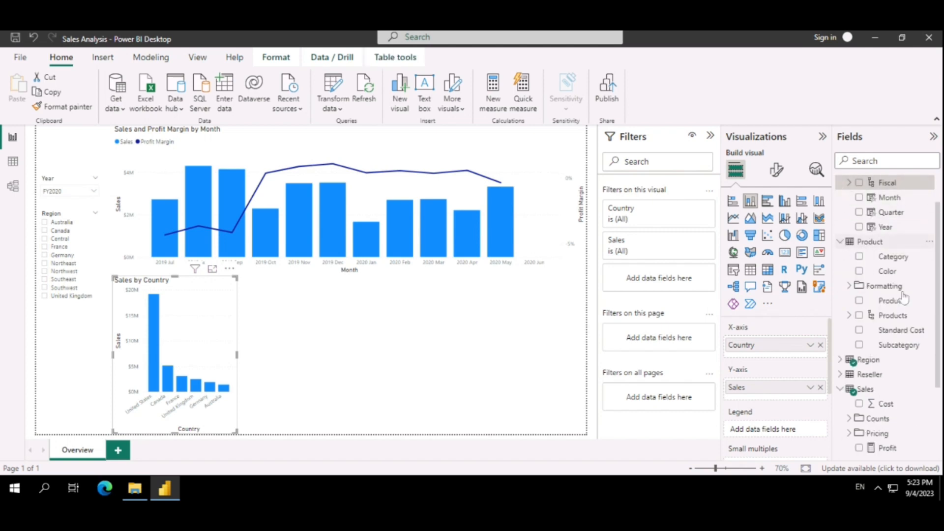
{"action": "left_click", "coordinate": [860, 257]}
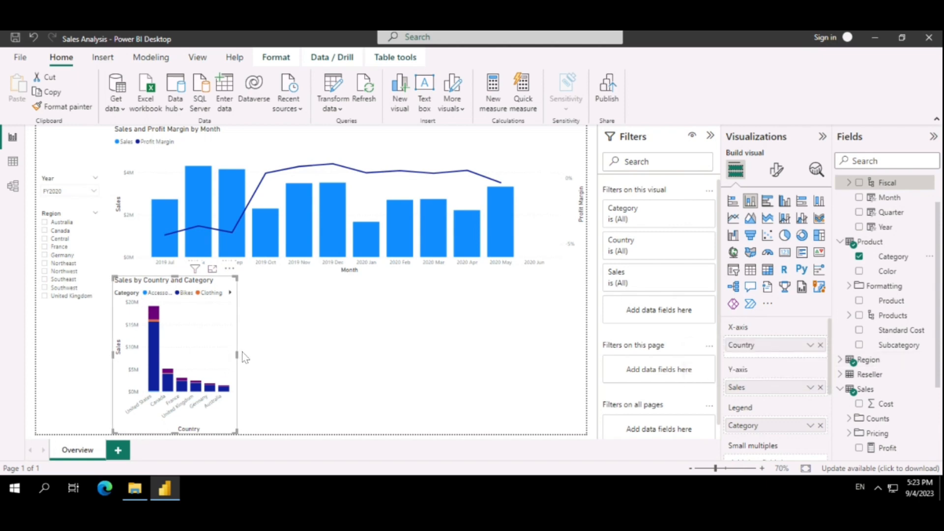
{"action": "left_click_drag", "start_coordinate": [237, 354], "coordinate": [295, 358]}
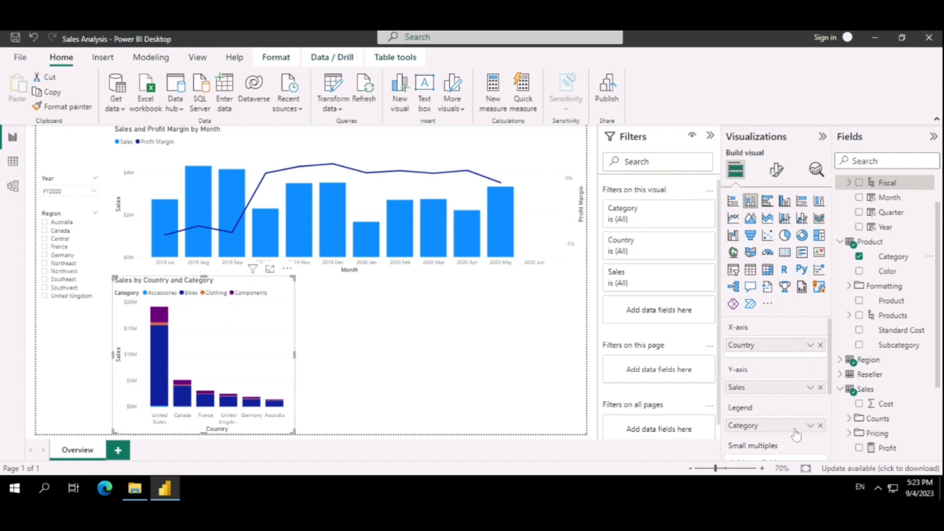
Remove Category from the stacked column chart's legend and add it back to compare both versions
{"action": "left_click", "coordinate": [821, 427]}
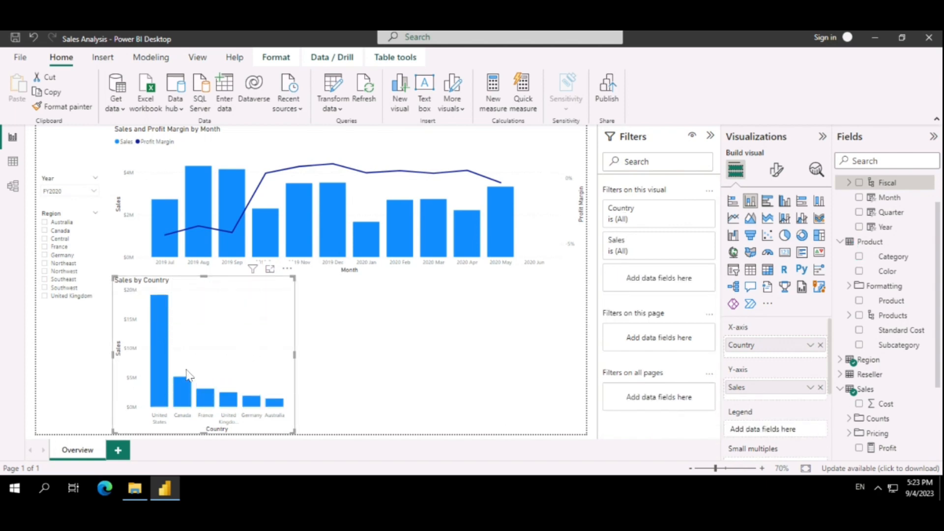
{"action": "left_click", "coordinate": [860, 257]}
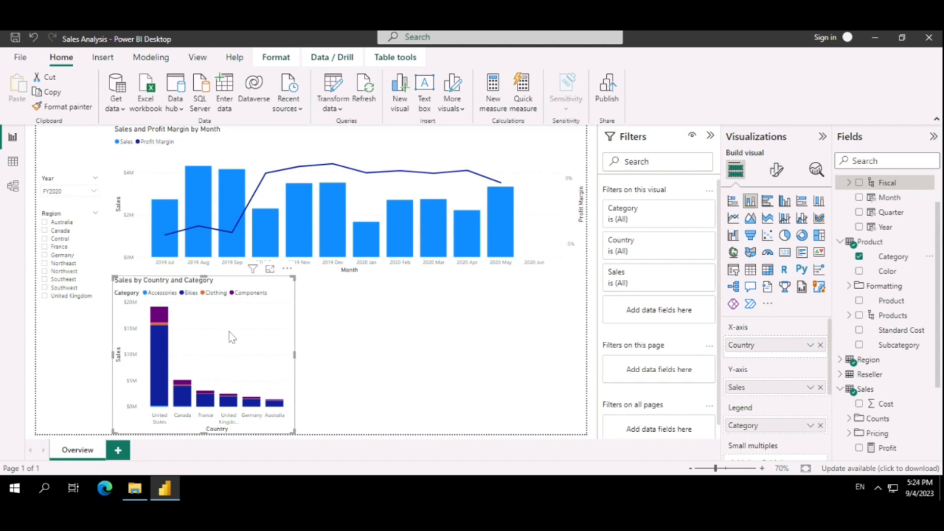
Add a stacked bar chart beside the Sales by Country and Category chart and enlarge it to fill most of the remaining space
{"action": "left_click", "coordinate": [374, 342]}
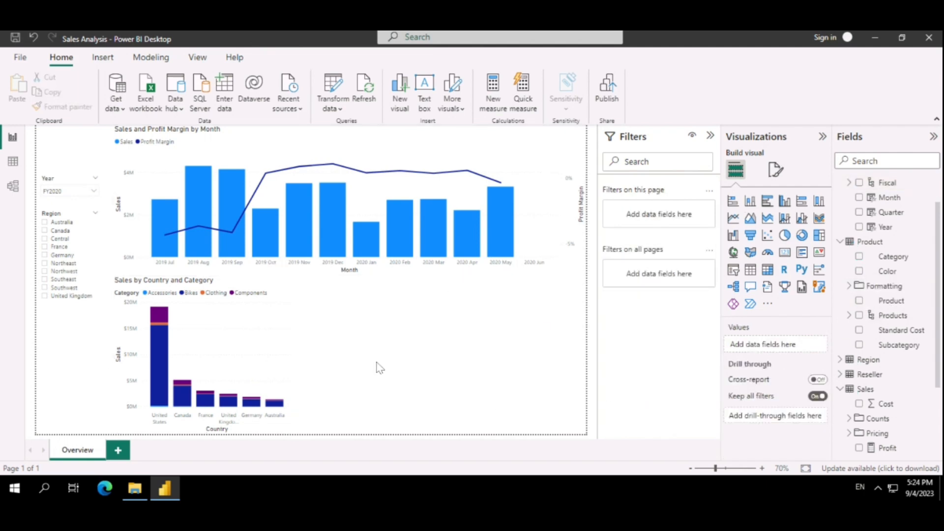
{"action": "left_click", "coordinate": [733, 209]}
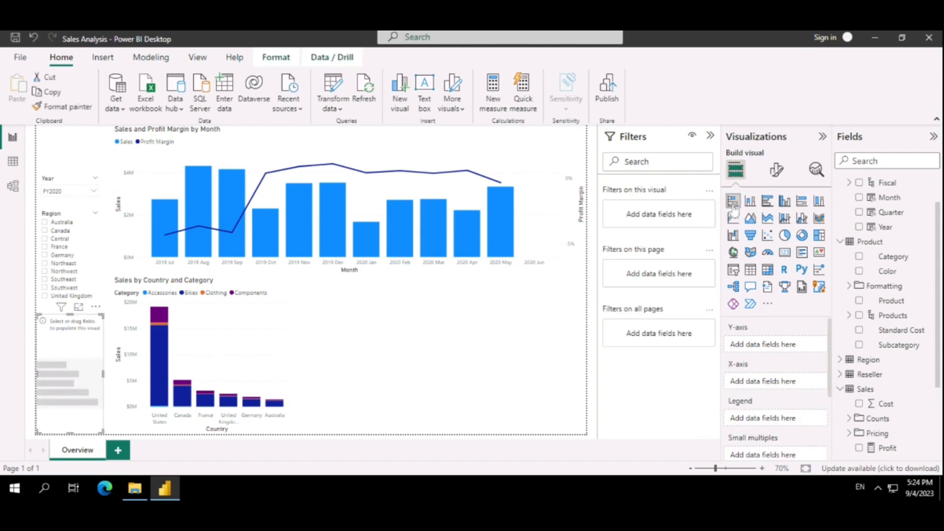
{"action": "left_click_drag", "start_coordinate": [67, 381], "coordinate": [325, 346]}
{"action": "left_click_drag", "start_coordinate": [474, 413], "coordinate": [540, 424]}
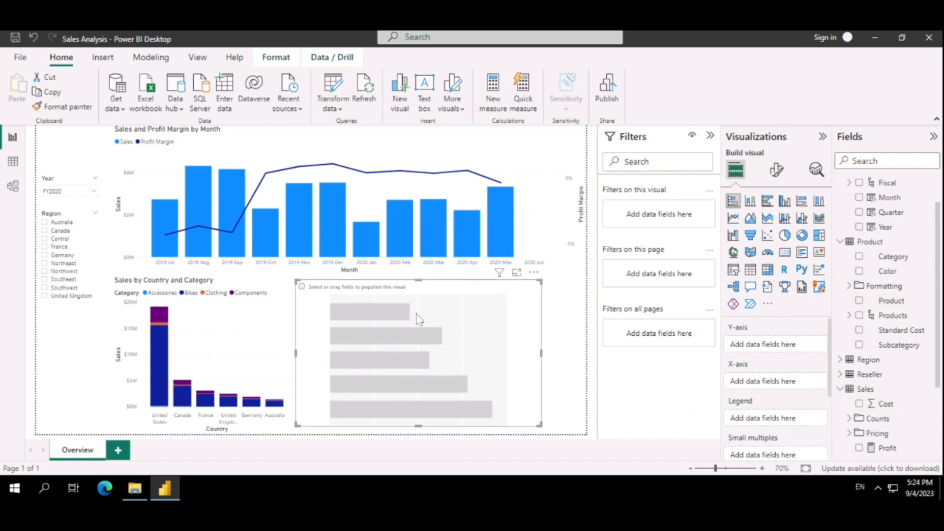
Plot Quantity from the Sales table by product Category in the stacked bar chart
{"action": "left_click", "coordinate": [859, 256]}
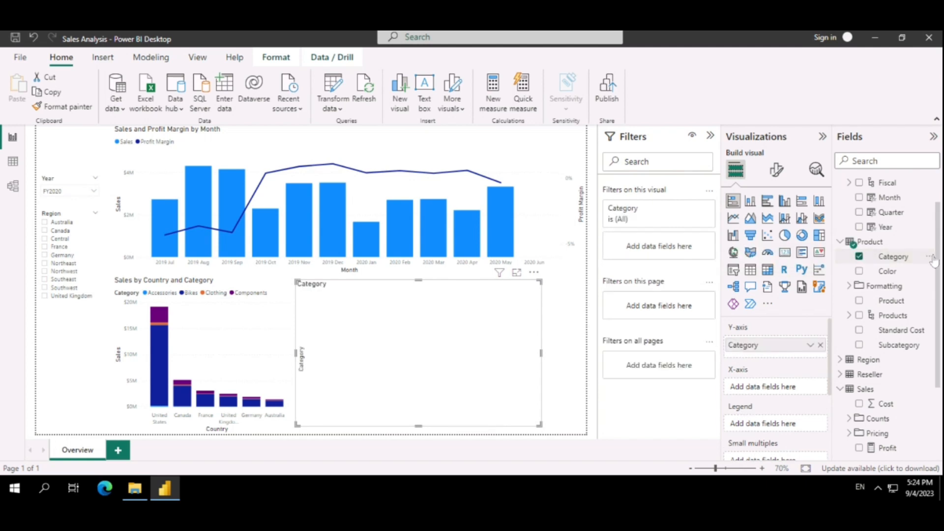
{"action": "scroll", "coordinate": [883, 322], "scroll_direction": "down", "scroll_amount": 3}
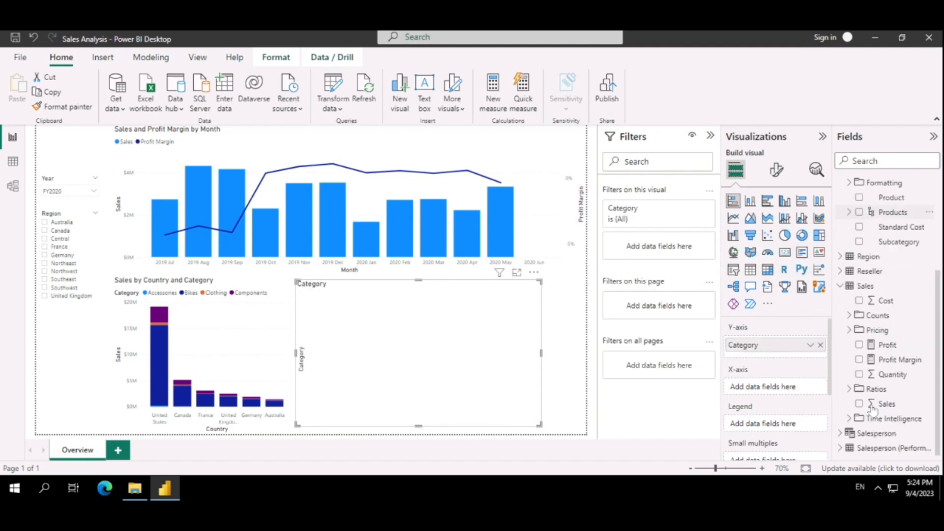
{"action": "left_click", "coordinate": [860, 375]}
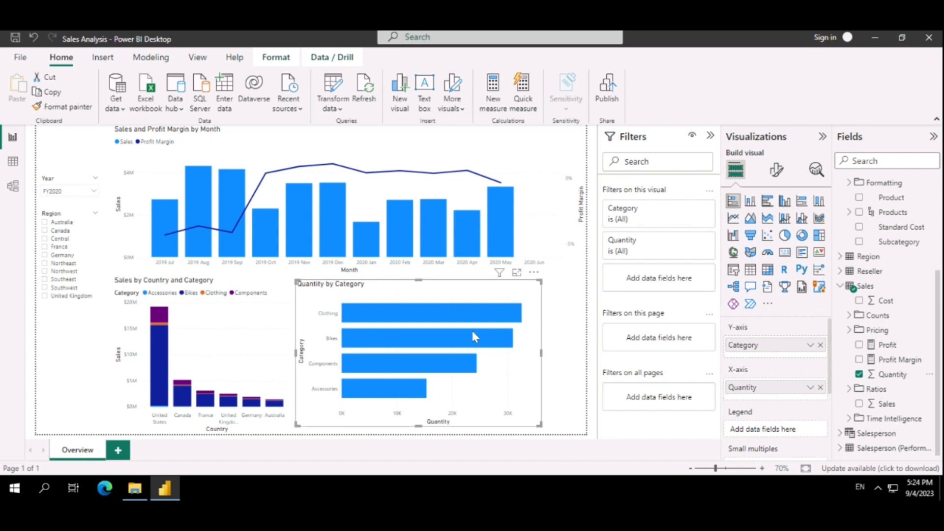
Turn on data labels for the Quantity by Category bar chart and shift it slightly away from the column chart
{"action": "mouse_move", "coordinate": [372, 323]}
{"action": "left_click", "coordinate": [778, 172]}
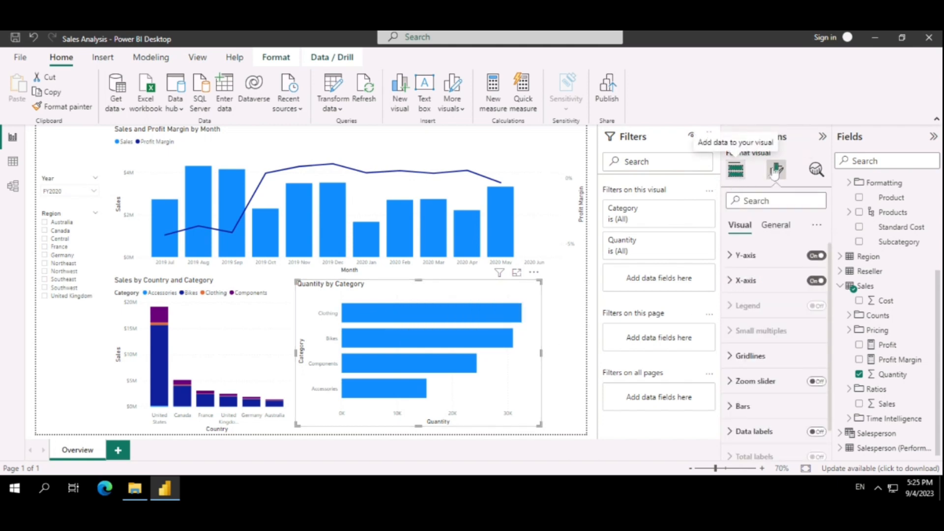
{"action": "scroll", "coordinate": [780, 298], "scroll_direction": "down", "scroll_amount": 1}
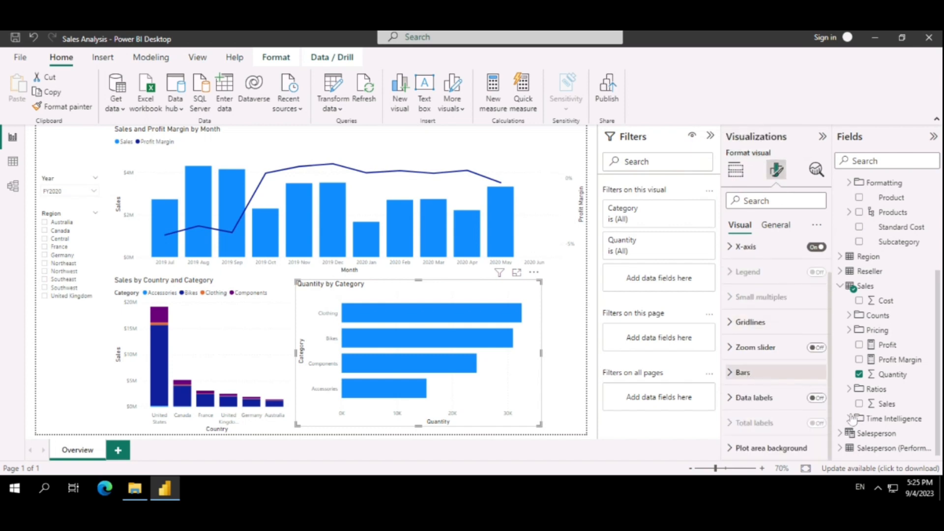
{"action": "left_click", "coordinate": [817, 398]}
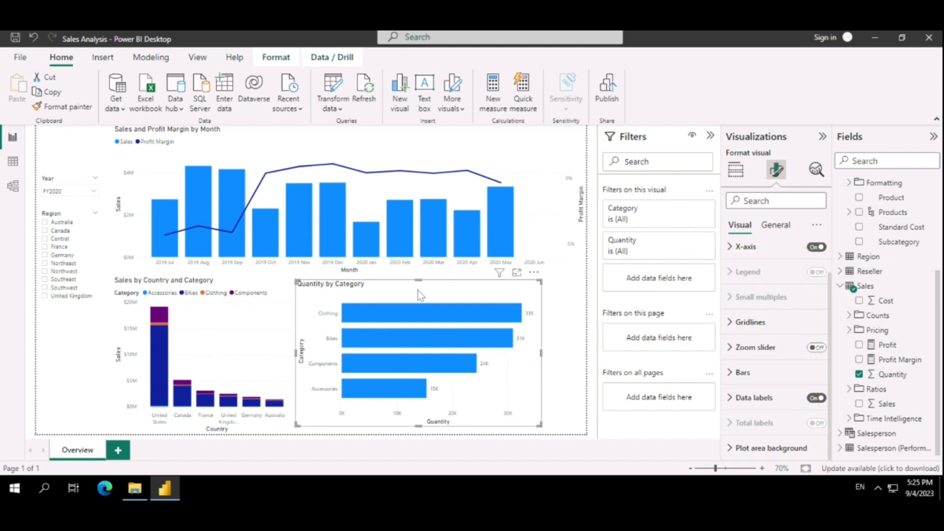
{"action": "left_click_drag", "start_coordinate": [418, 289], "coordinate": [422, 288]}
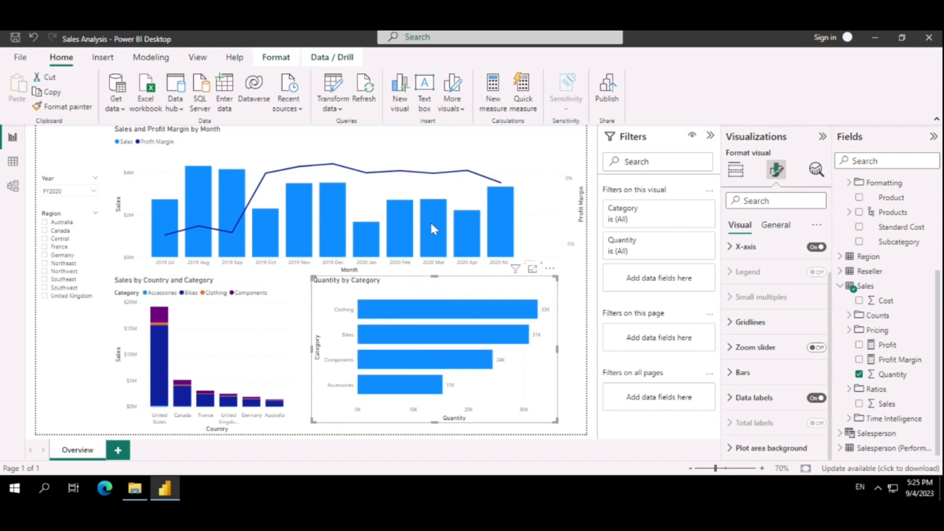
Try data labels on the Sales by Country and Category chart, remove them, and turn on its total labels instead
{"action": "left_click", "coordinate": [516, 151]}
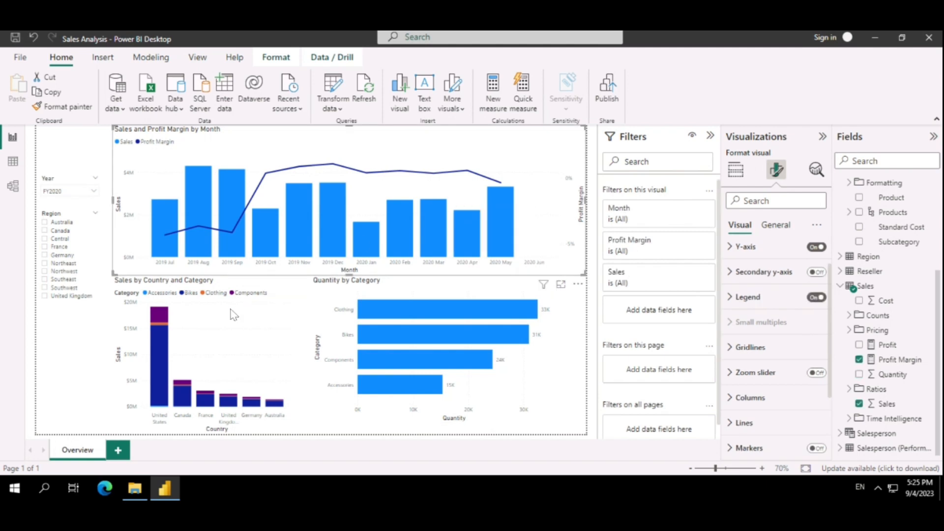
{"action": "left_click", "coordinate": [236, 313]}
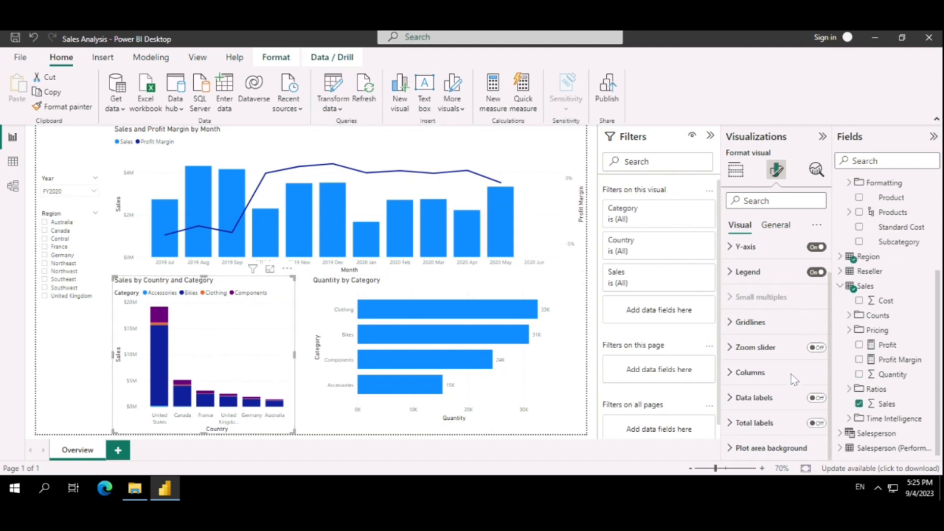
{"action": "left_click", "coordinate": [815, 399]}
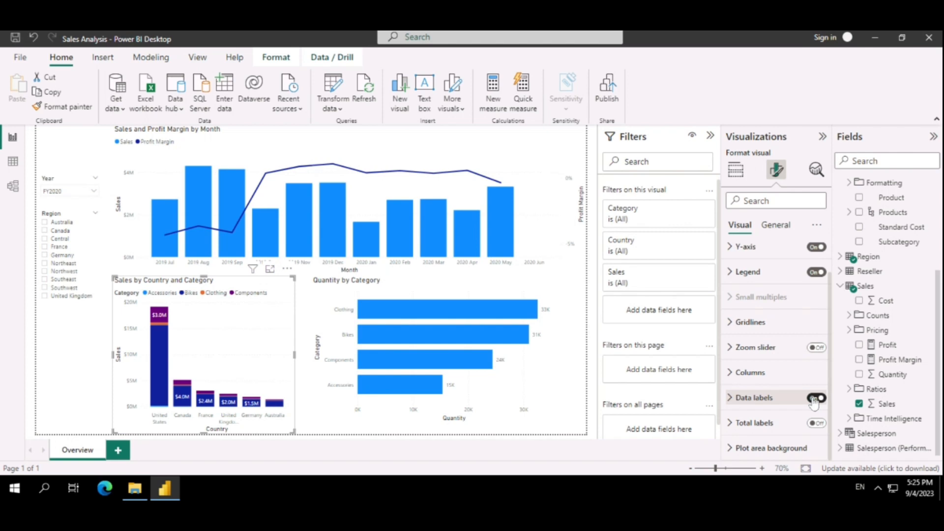
{"action": "left_click", "coordinate": [815, 398]}
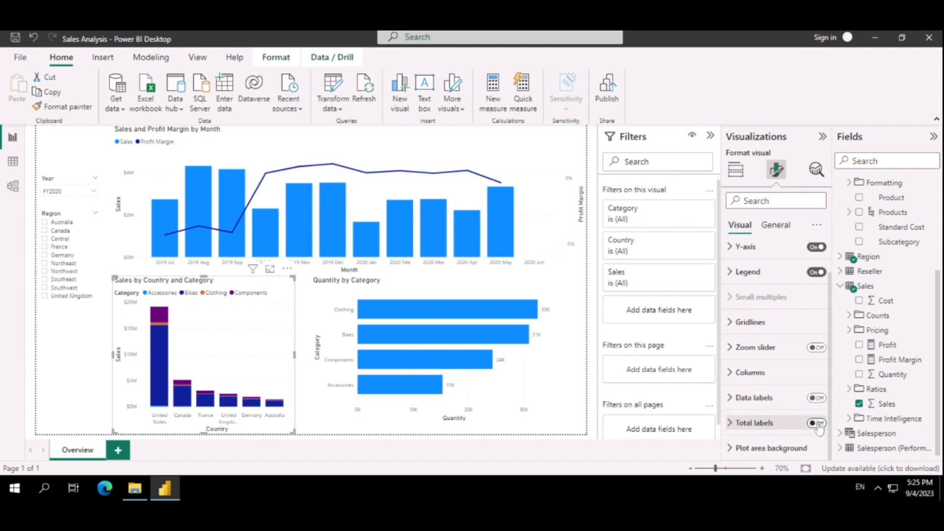
{"action": "left_click", "coordinate": [817, 424]}
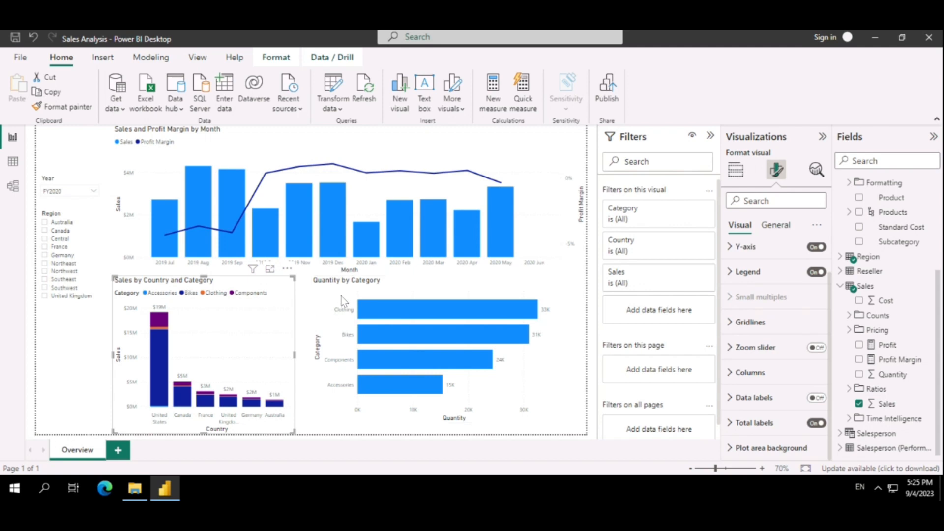
{"action": "mouse_move", "coordinate": [489, 341]}
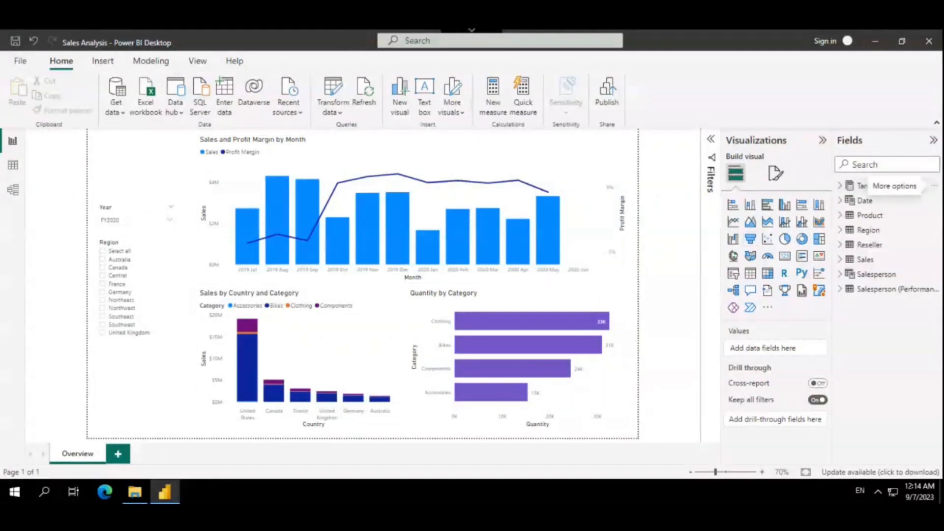
Add a new report page and name it Profit
{"action": "left_click", "coordinate": [118, 454]}
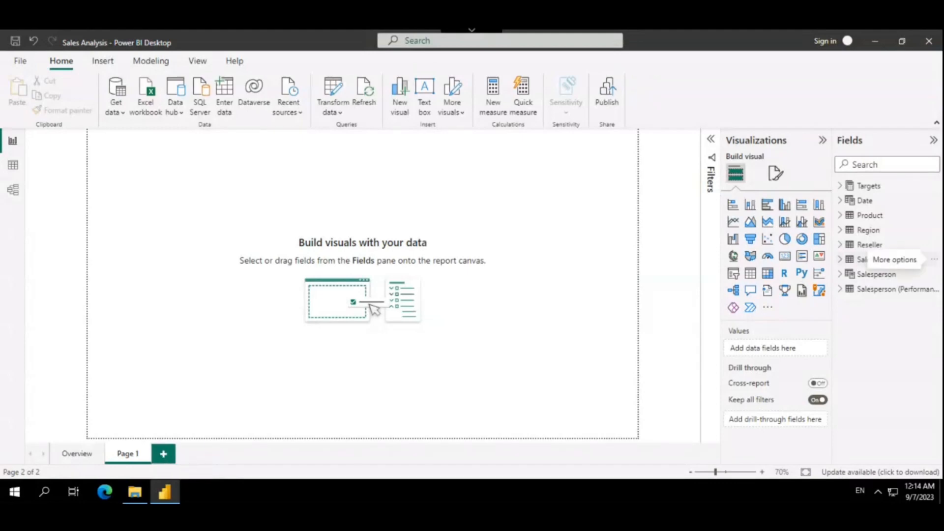
{"action": "double_click", "coordinate": [125, 455]}
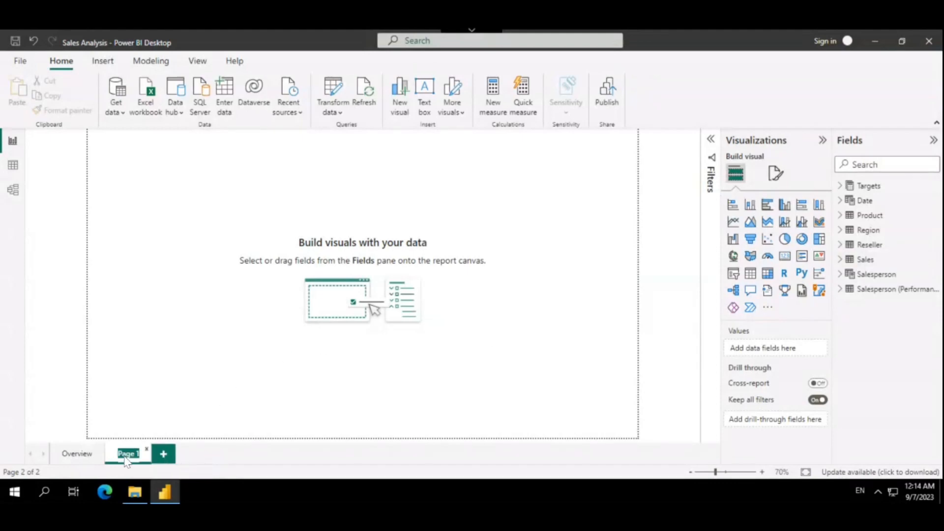
{"action": "type", "text": "Profit"}
{"action": "key", "text": "Return"}
Add a slicer along the Profit page's left edge and fill it with Region from the Region table
{"action": "left_click", "coordinate": [733, 274]}
{"action": "left_click_drag", "start_coordinate": [127, 184], "coordinate": [118, 255]}
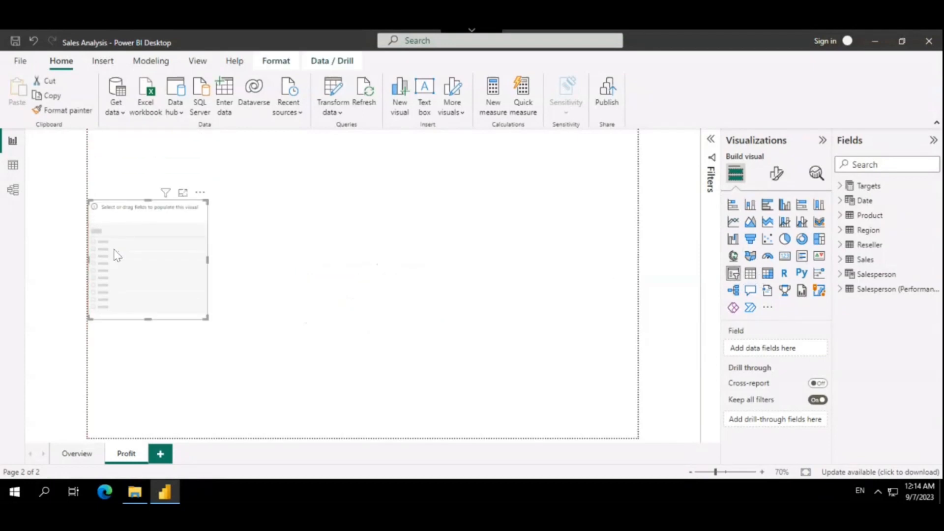
{"action": "left_click", "coordinate": [841, 231]}
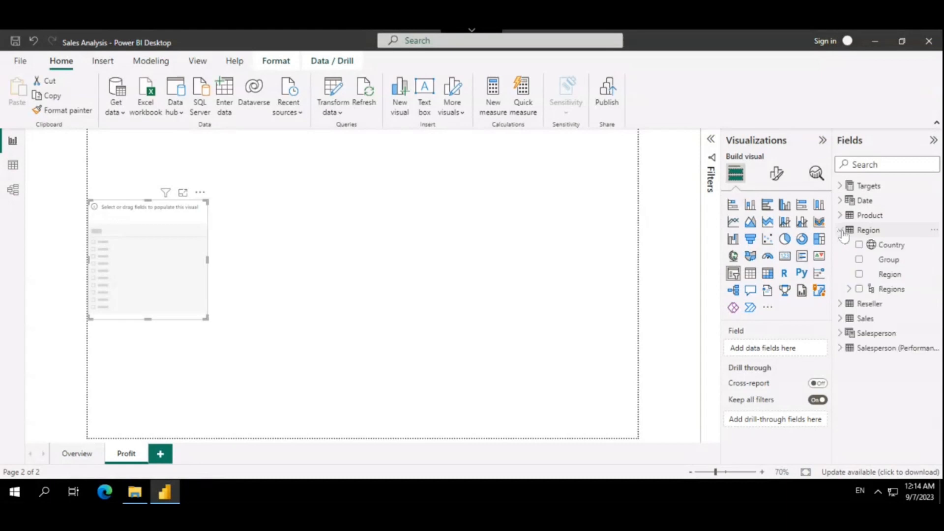
{"action": "left_click", "coordinate": [860, 274]}
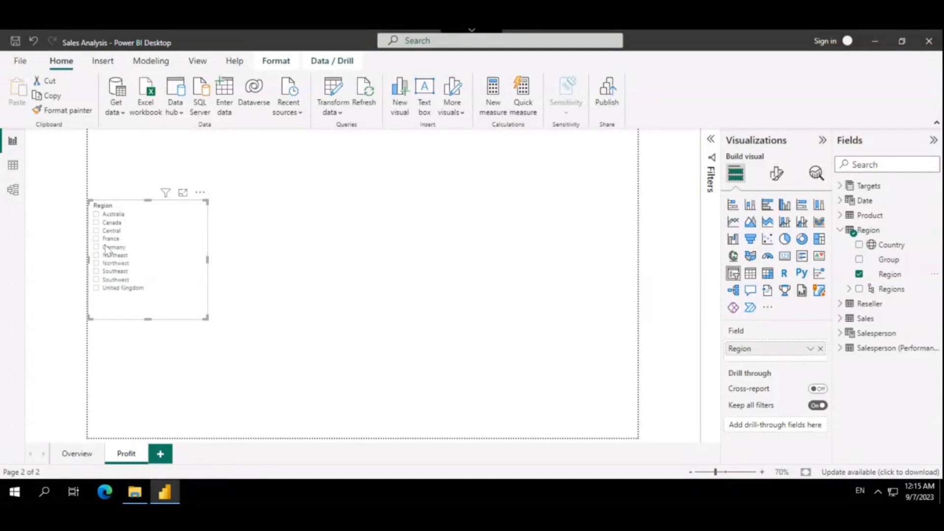
Test multiple selection in the Region slicer with Australia, Canada and Central, and clear the selection
{"action": "left_click", "coordinate": [109, 216]}
{"action": "left_click", "coordinate": [107, 223]}
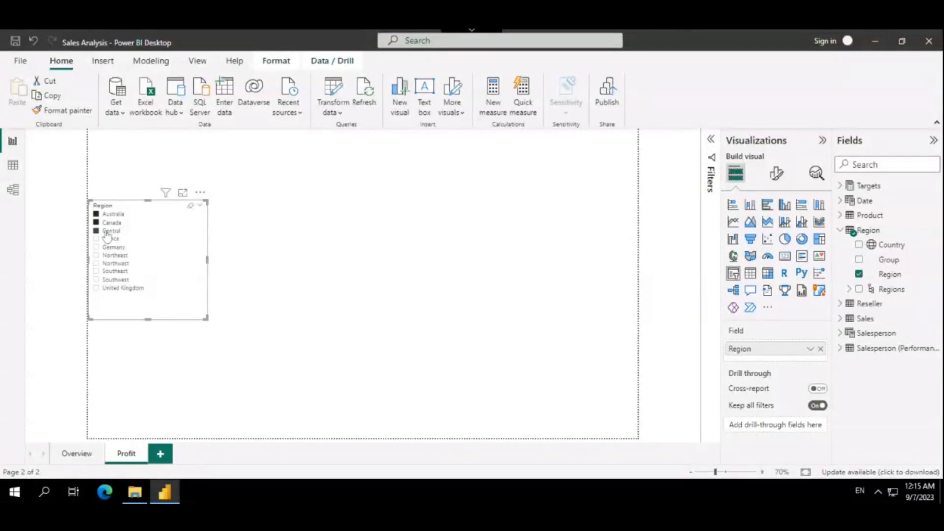
{"action": "left_click", "coordinate": [107, 232]}
{"action": "left_click", "coordinate": [108, 221]}
{"action": "left_click", "coordinate": [102, 225]}
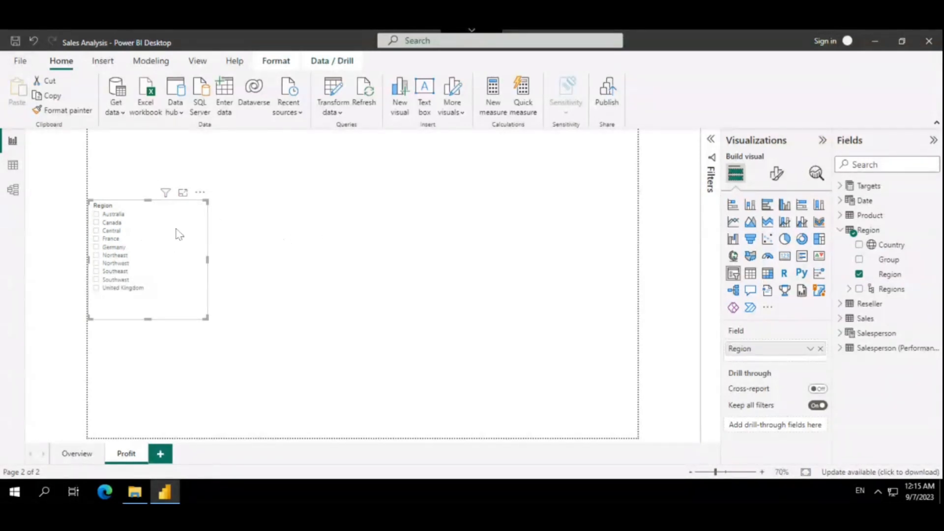
Enable the "Select all" option for the Region slicer and test it by selecting and clearing all regions
{"action": "left_click", "coordinate": [777, 174]}
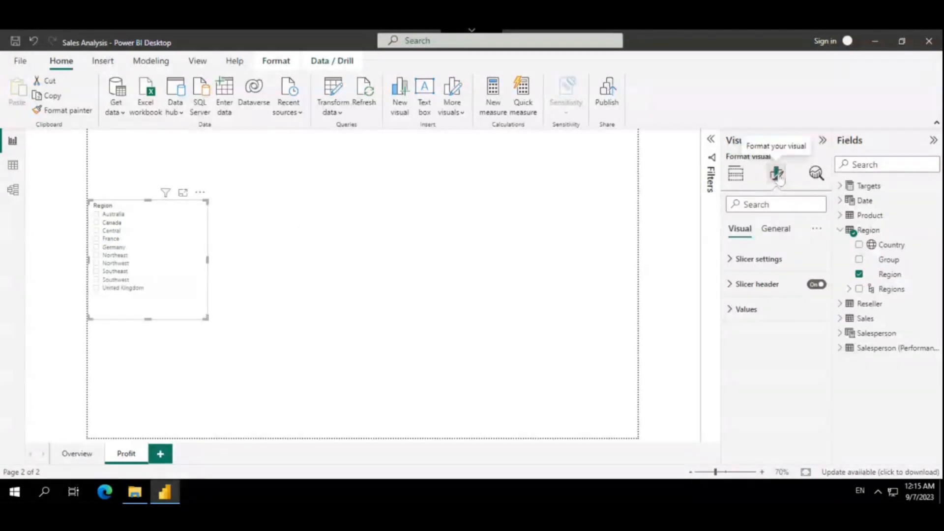
{"action": "left_click", "coordinate": [731, 264]}
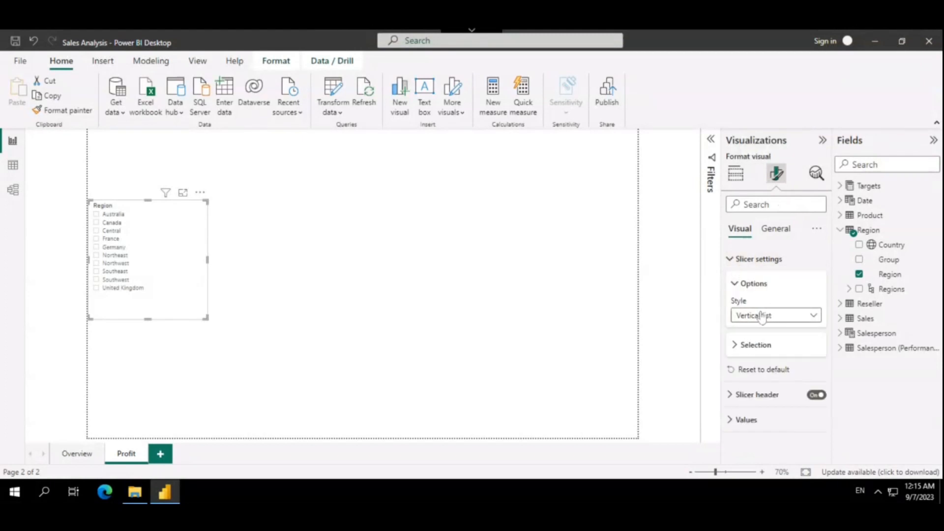
{"action": "left_click", "coordinate": [736, 345]}
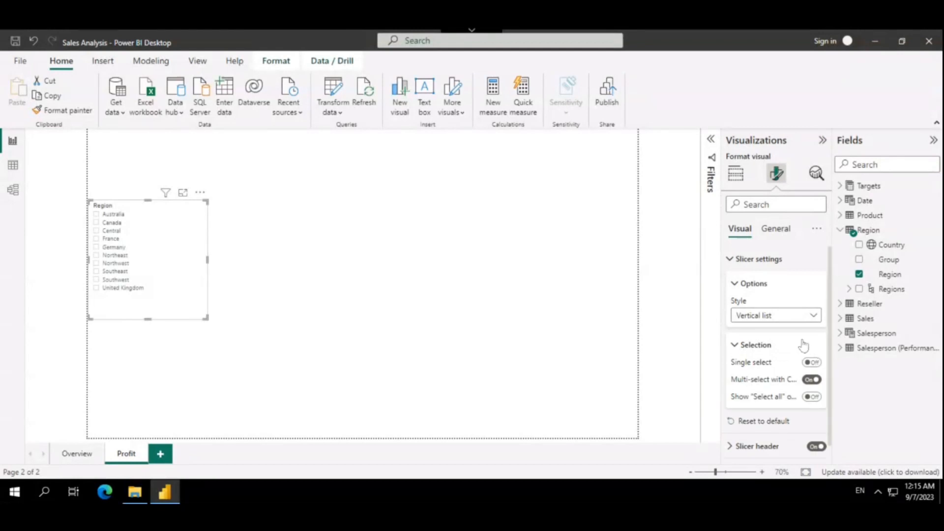
{"action": "scroll", "coordinate": [730, 358], "scroll_direction": "down", "scroll_amount": 1}
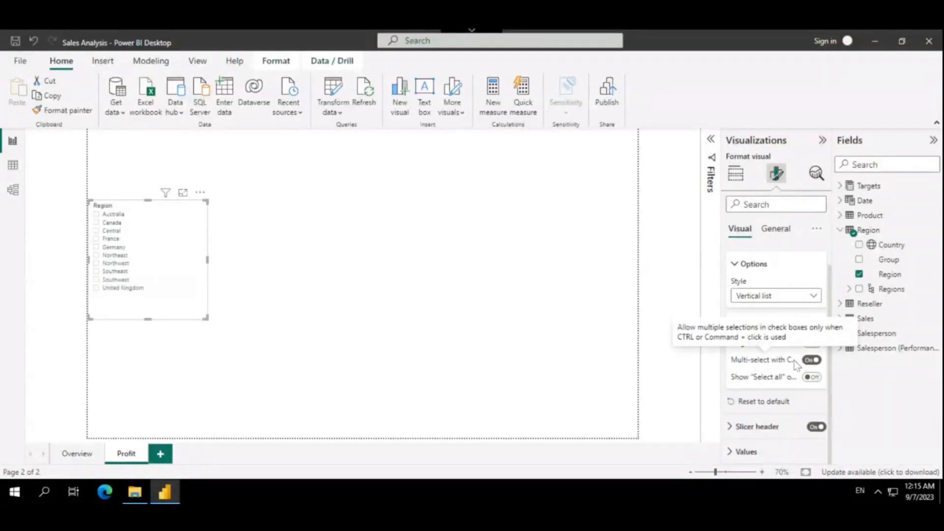
{"action": "left_click", "coordinate": [814, 378]}
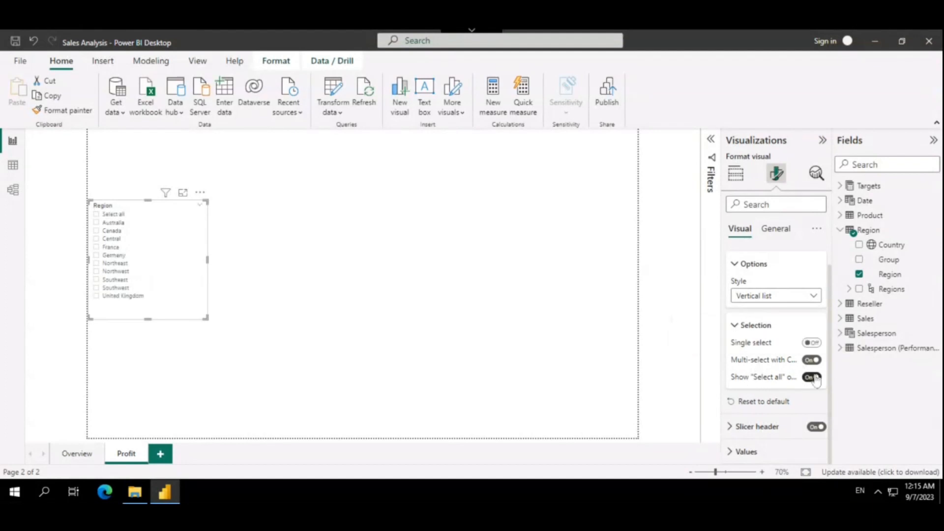
{"action": "left_click", "coordinate": [112, 217]}
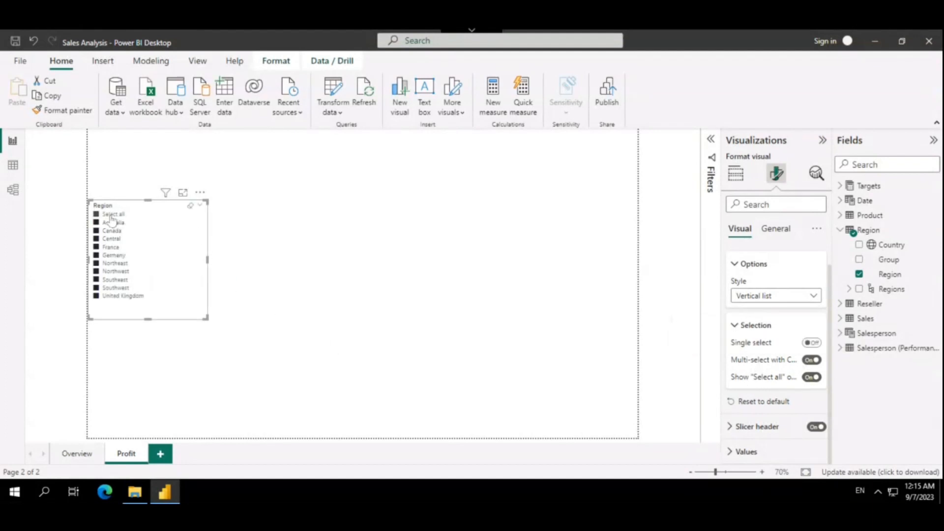
{"action": "left_click", "coordinate": [111, 217]}
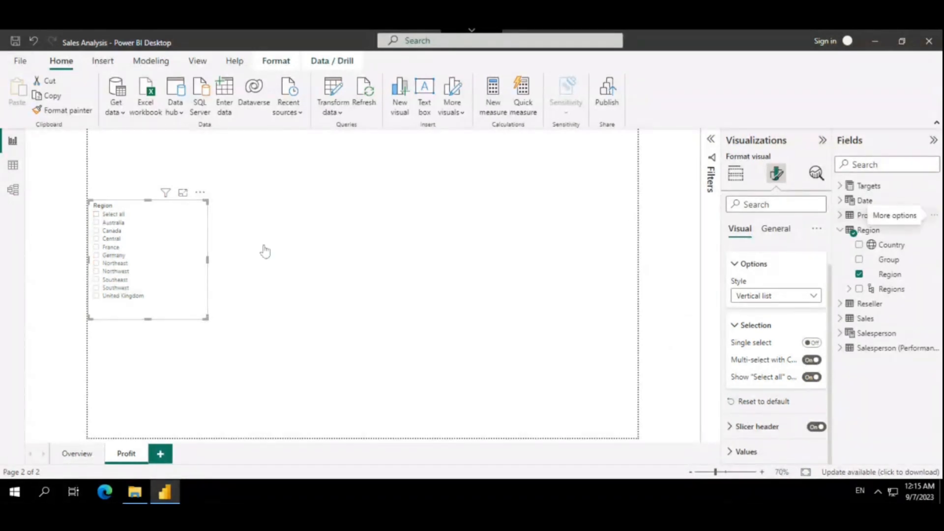
Add a matrix visual beside the Region slicer and enlarge it to cover most of the page
{"action": "left_click", "coordinate": [265, 249]}
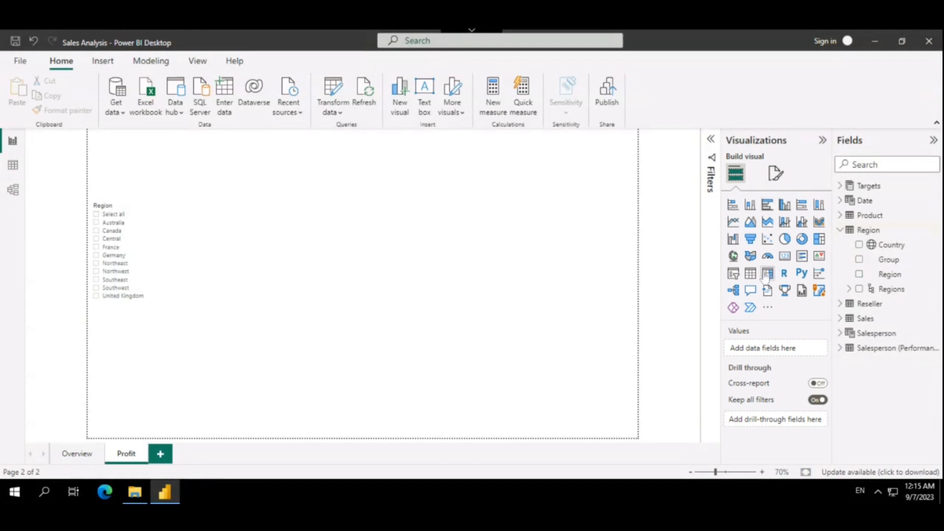
{"action": "left_click", "coordinate": [767, 275]}
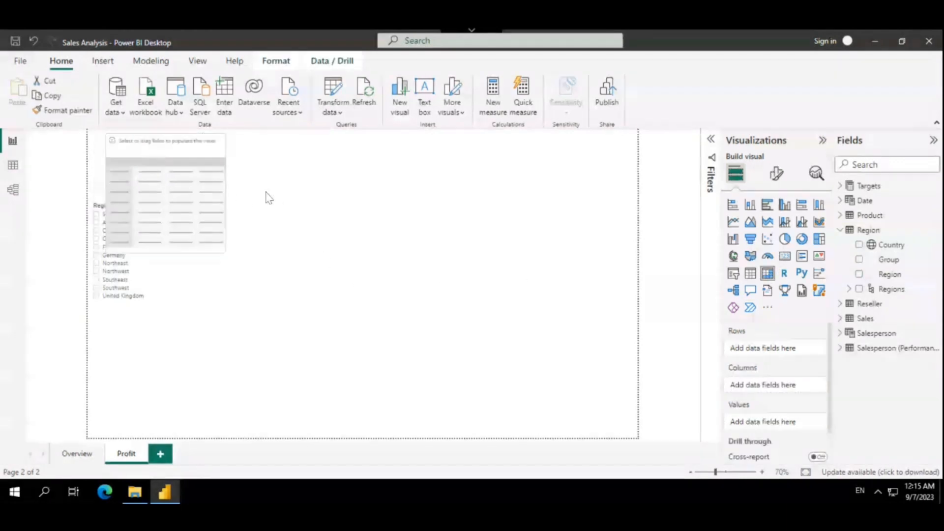
{"action": "mouse_move", "coordinate": [266, 193]}
{"action": "left_mouse_down"}
{"action": "mouse_move", "coordinate": [231, 162]}
{"action": "mouse_move", "coordinate": [231, 179]}
{"action": "mouse_move", "coordinate": [283, 184]}
{"action": "mouse_move", "coordinate": [275, 181]}
{"action": "left_mouse_up"}
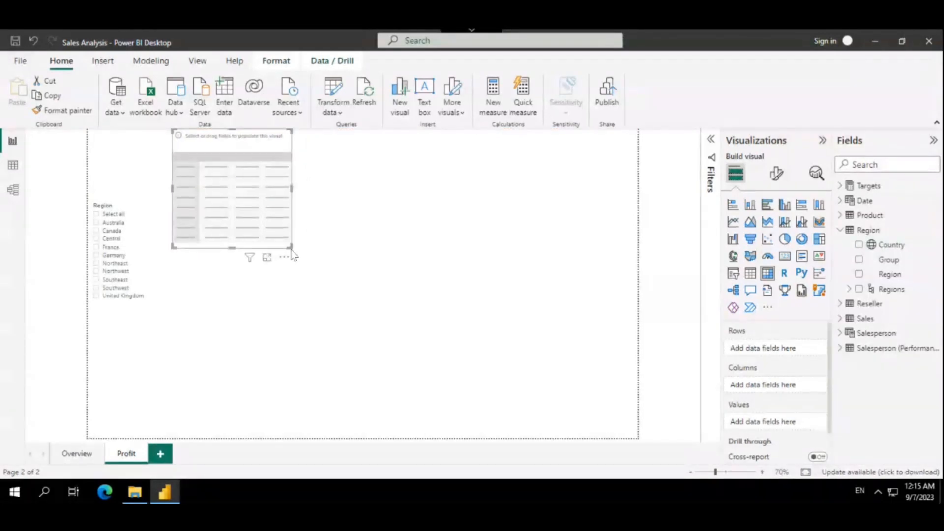
{"action": "left_click_drag", "start_coordinate": [523, 354], "coordinate": [543, 355]}
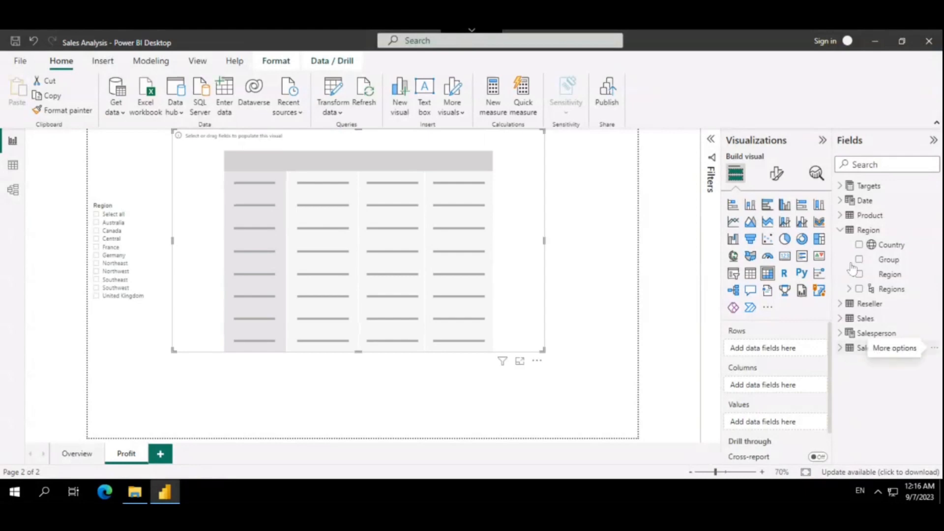
Put the Fiscal hierarchy from the Date table on the matrix rows
{"action": "left_click", "coordinate": [840, 230]}
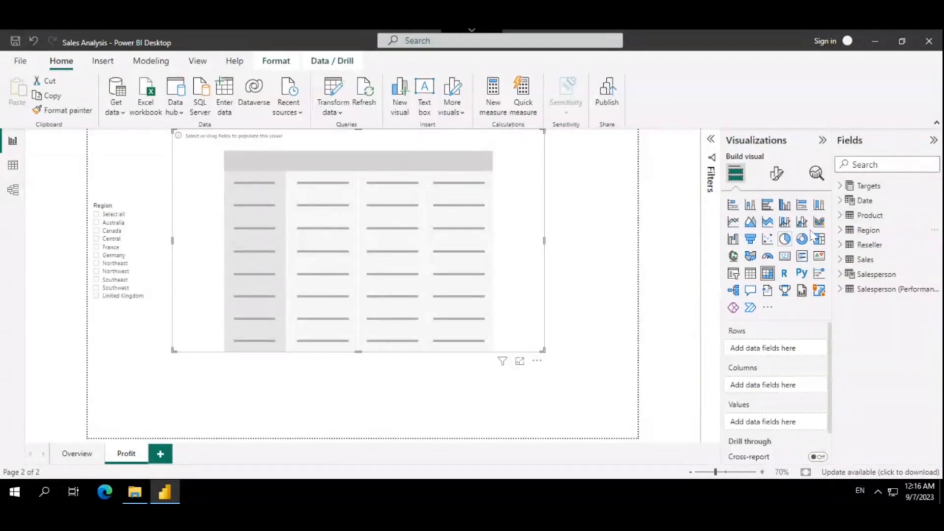
{"action": "left_click", "coordinate": [864, 201]}
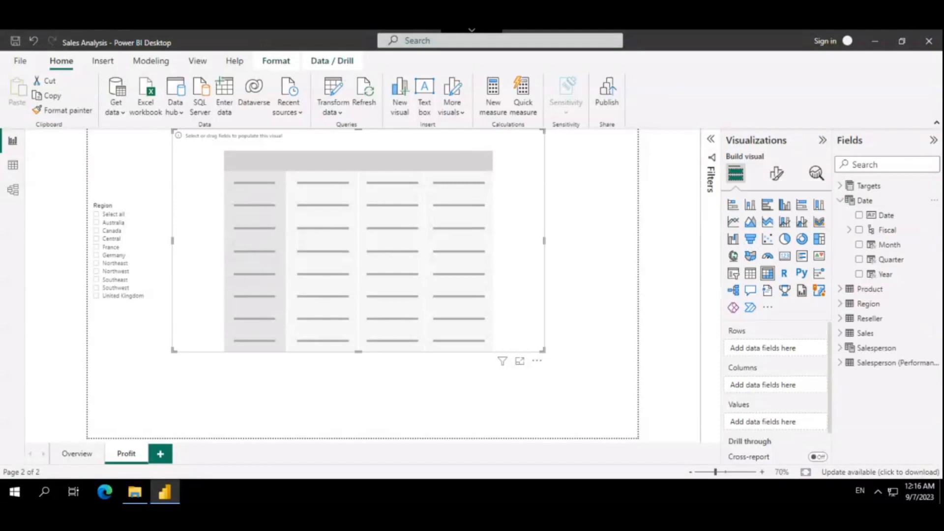
{"action": "left_click", "coordinate": [859, 230]}
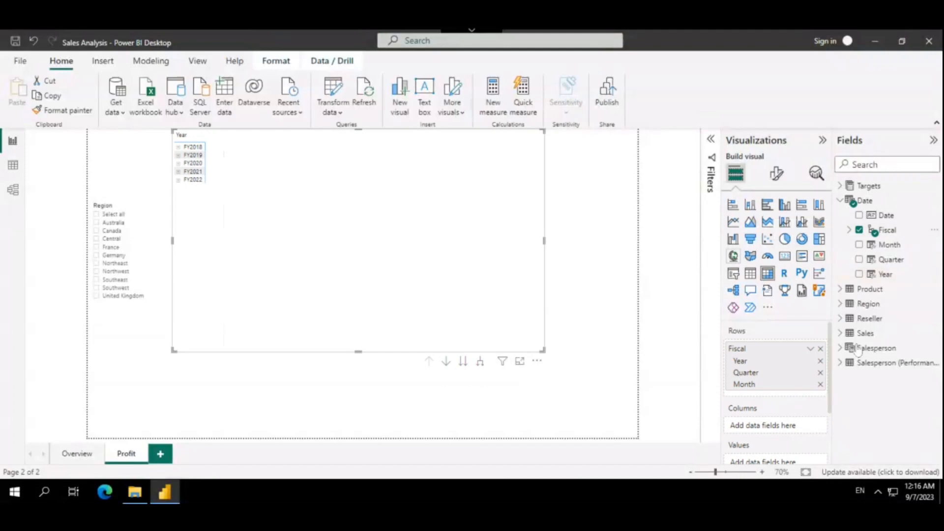
Add Orders, Sales, Cost, Profit and Profit Margin from the Sales table to the matrix values
{"action": "left_click", "coordinate": [842, 334]}
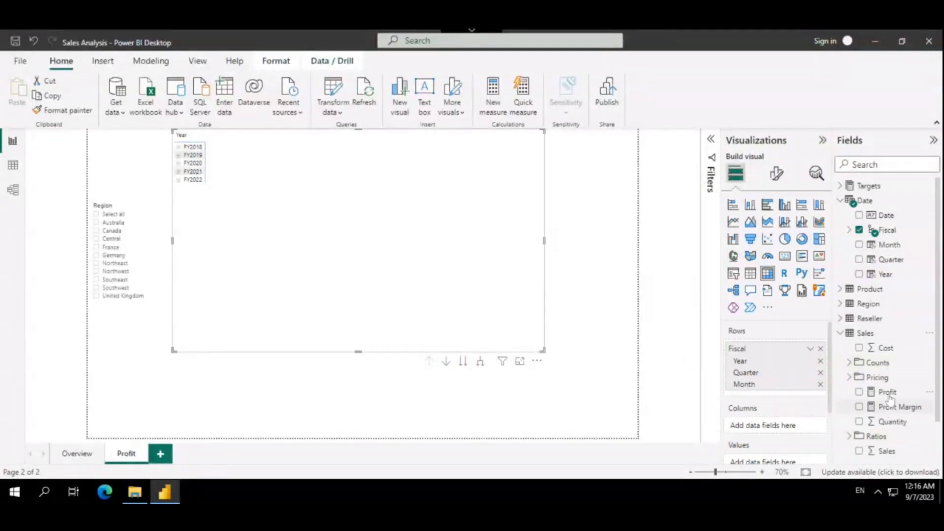
{"action": "scroll", "coordinate": [880, 401], "scroll_direction": "down", "scroll_amount": 1}
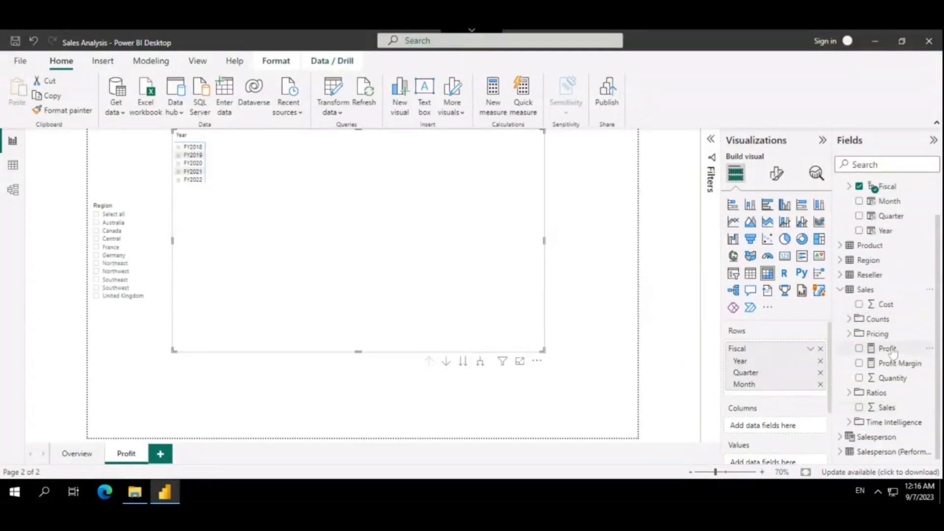
{"action": "left_click", "coordinate": [850, 320]}
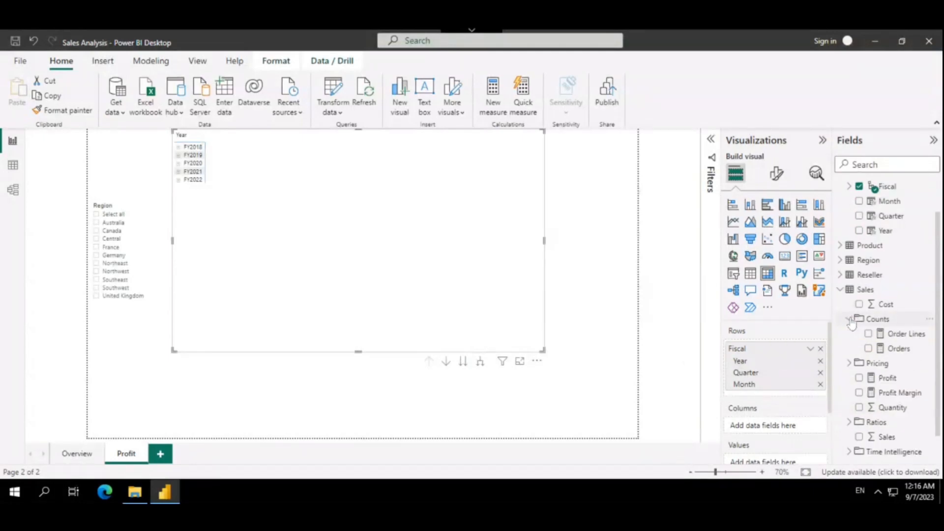
{"action": "scroll", "coordinate": [896, 368], "scroll_direction": "down", "scroll_amount": 1}
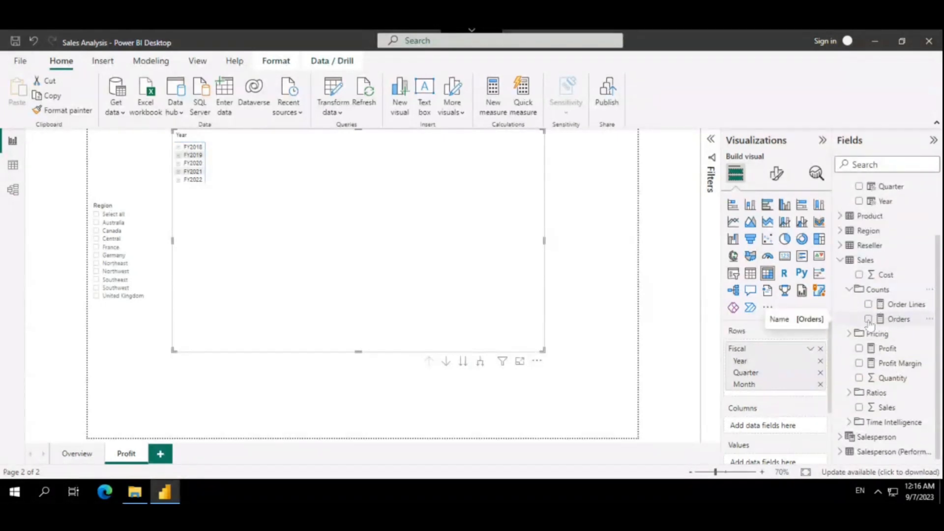
{"action": "left_click", "coordinate": [868, 320]}
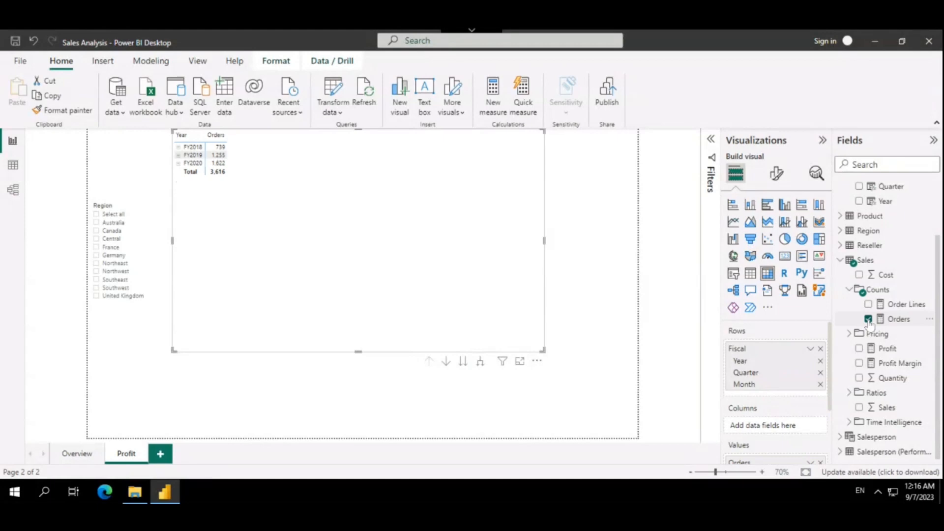
{"action": "left_click", "coordinate": [859, 407]}
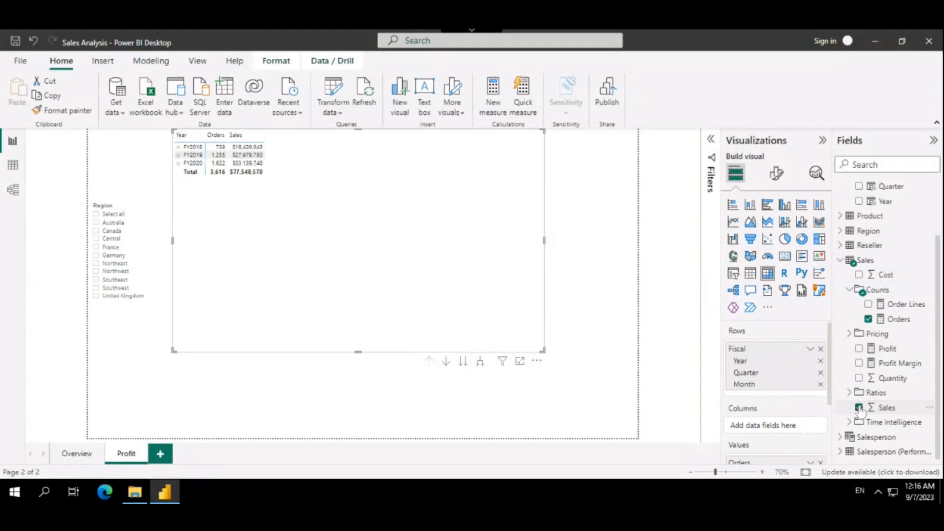
{"action": "left_click", "coordinate": [859, 276]}
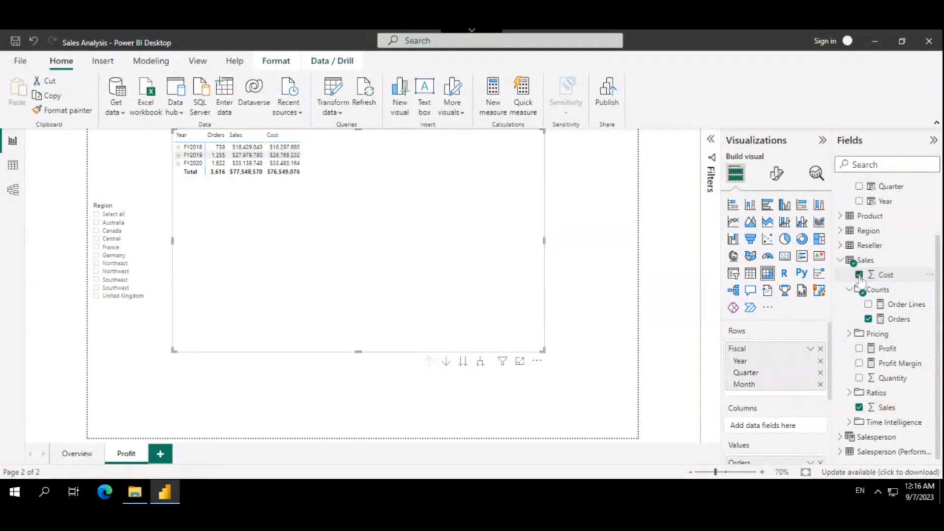
{"action": "left_click", "coordinate": [860, 349]}
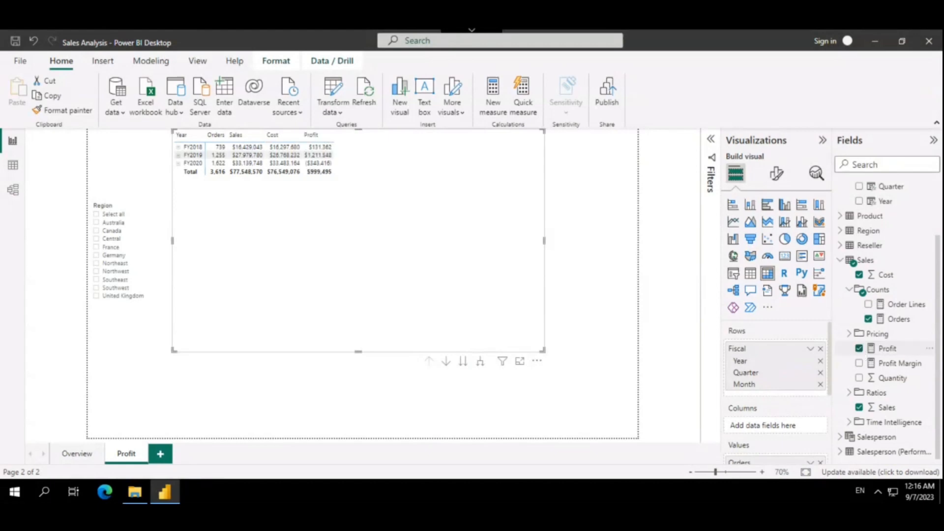
{"action": "left_click", "coordinate": [860, 363]}
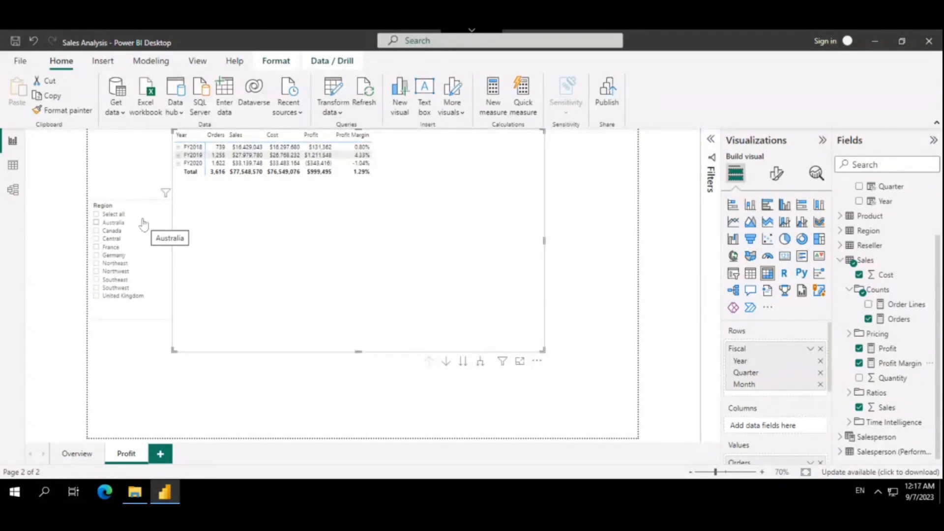
Add Category from the Product table as a filter for the whole Profit page
{"action": "left_click", "coordinate": [708, 146]}
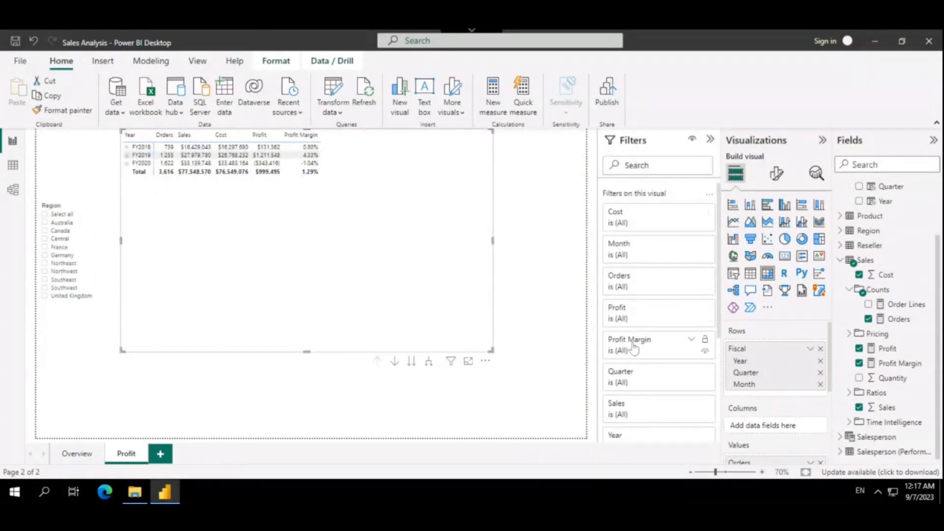
{"action": "scroll", "coordinate": [634, 354], "scroll_direction": "down", "scroll_amount": 3}
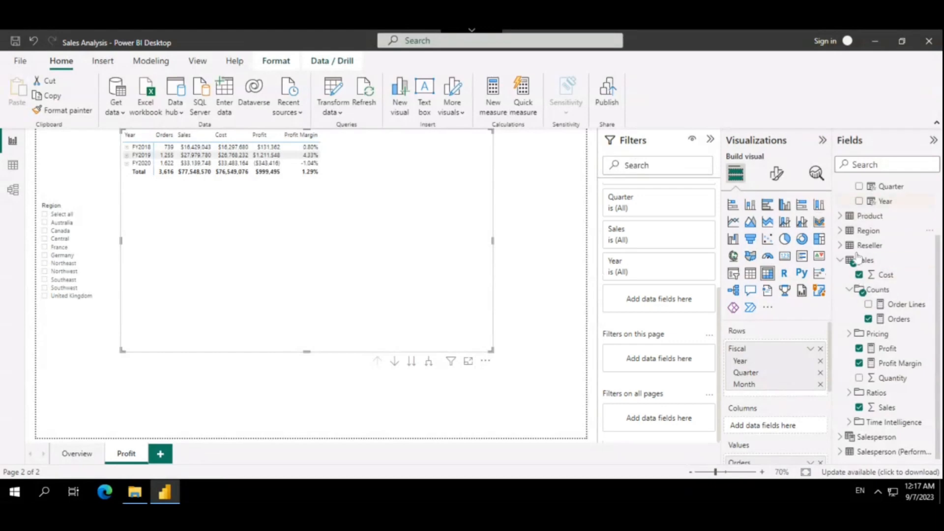
{"action": "scroll", "coordinate": [858, 275], "scroll_direction": "up", "scroll_amount": 3}
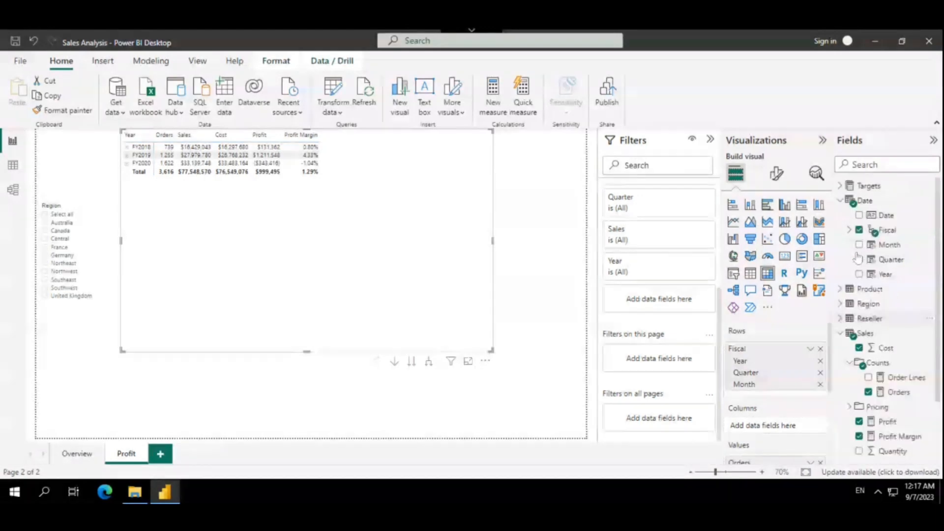
{"action": "left_click", "coordinate": [840, 290]}
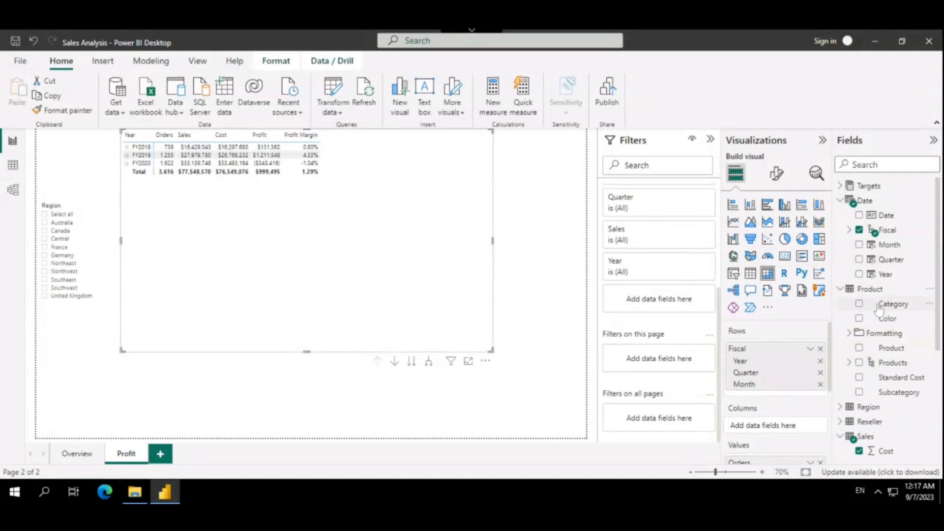
{"action": "left_click_drag", "start_coordinate": [879, 307], "coordinate": [648, 363]}
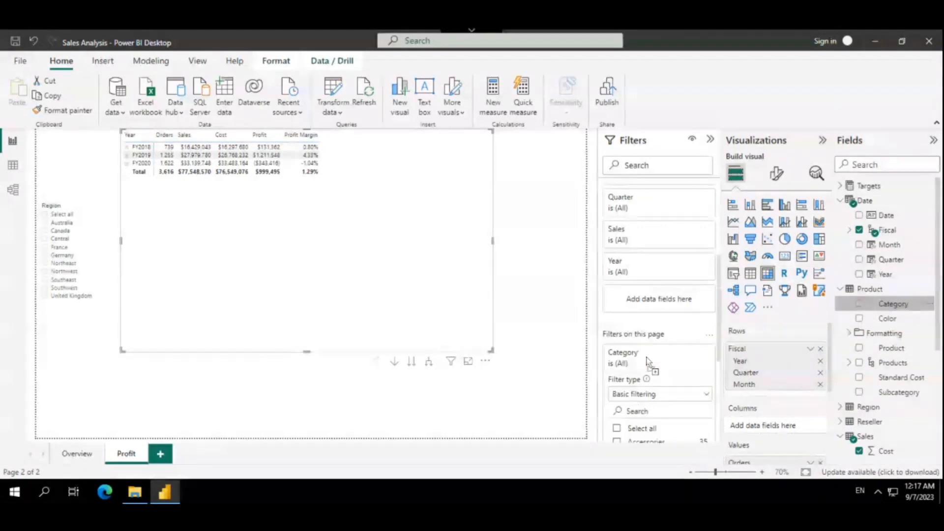
Test the page-level Category filter with Accessories, Bikes and Clothing one at a time, clearing each selection
{"action": "scroll", "coordinate": [652, 295], "scroll_direction": "down", "scroll_amount": 4}
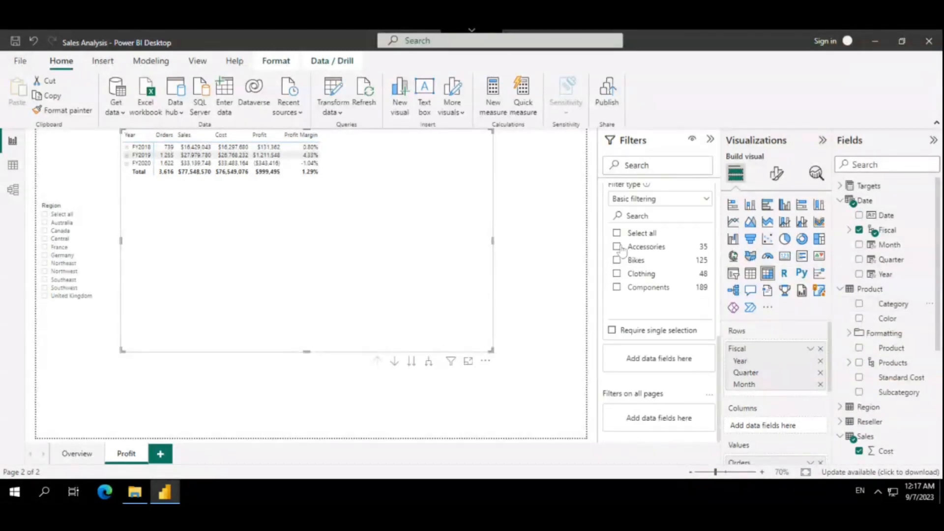
{"action": "left_click", "coordinate": [621, 248]}
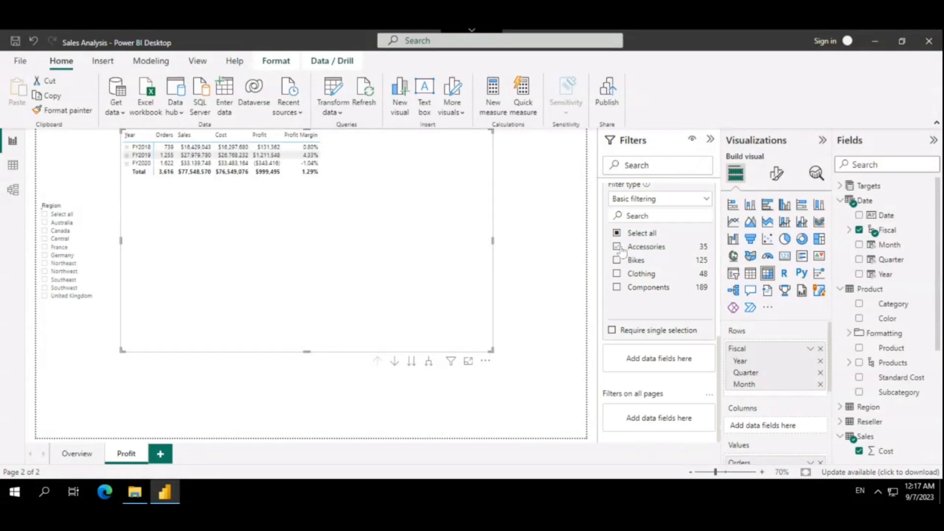
{"action": "left_click", "coordinate": [622, 249]}
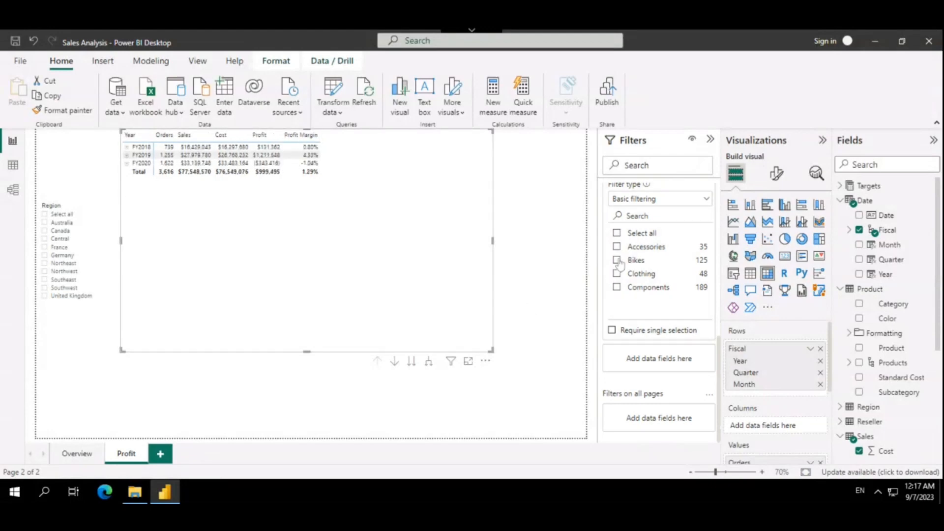
{"action": "left_click", "coordinate": [621, 263]}
{"action": "left_click", "coordinate": [620, 262]}
{"action": "left_click", "coordinate": [617, 276]}
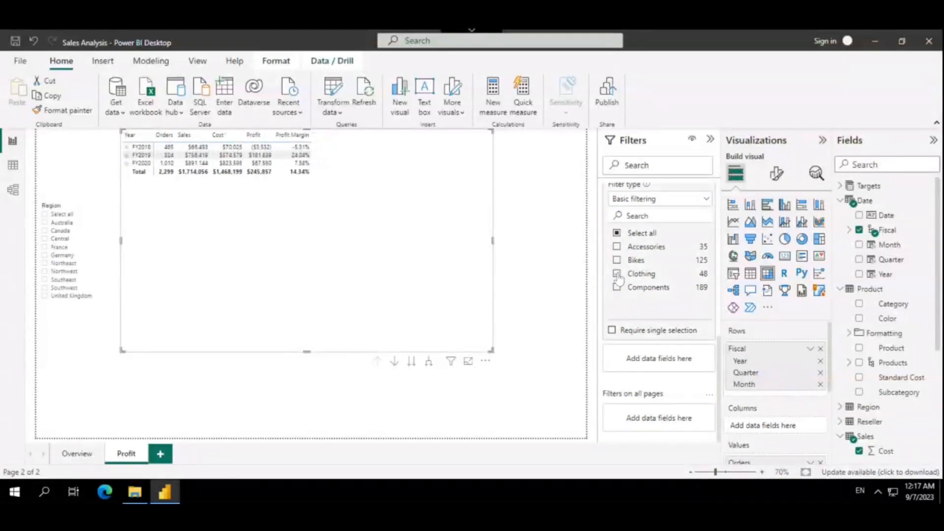
{"action": "left_click", "coordinate": [618, 275]}
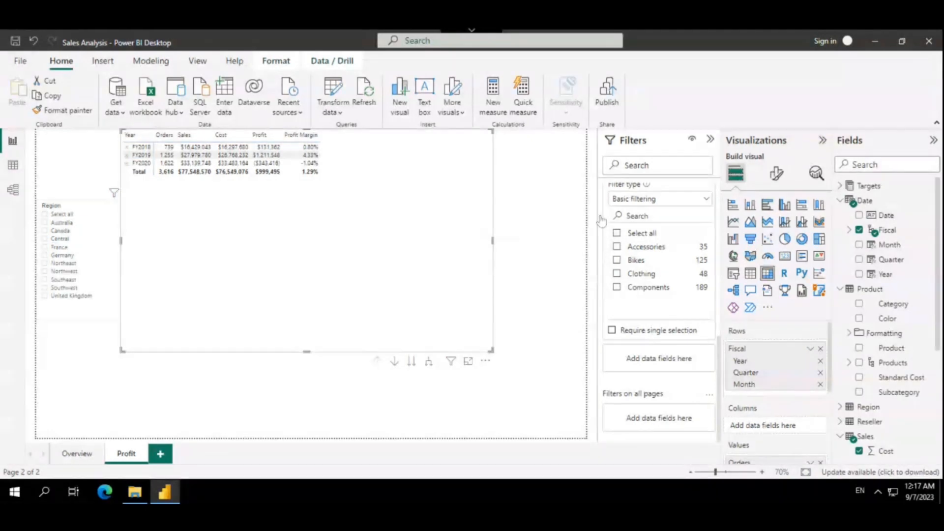
Review the filters that apply to the matrix, to the Profit page and to all pages
{"action": "scroll", "coordinate": [663, 249], "scroll_direction": "up", "scroll_amount": 5}
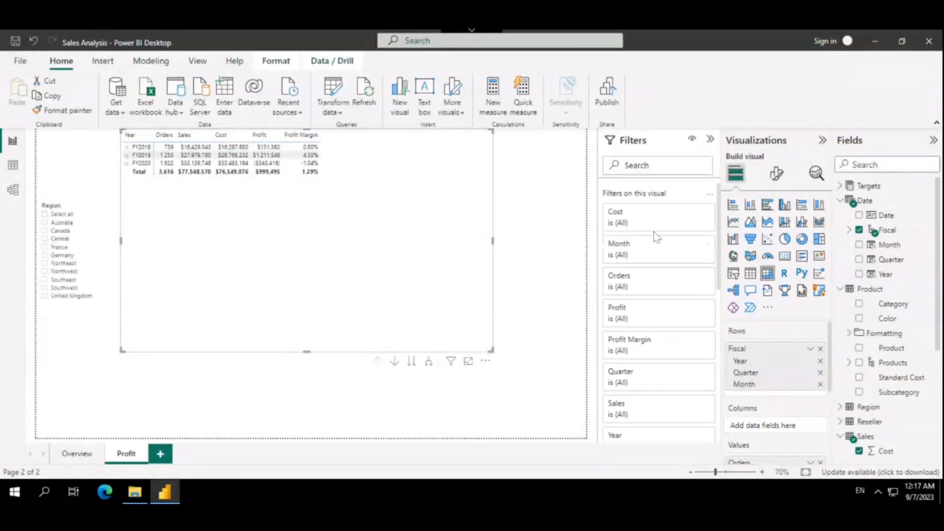
{"action": "scroll", "coordinate": [664, 207], "scroll_direction": "down", "scroll_amount": 3}
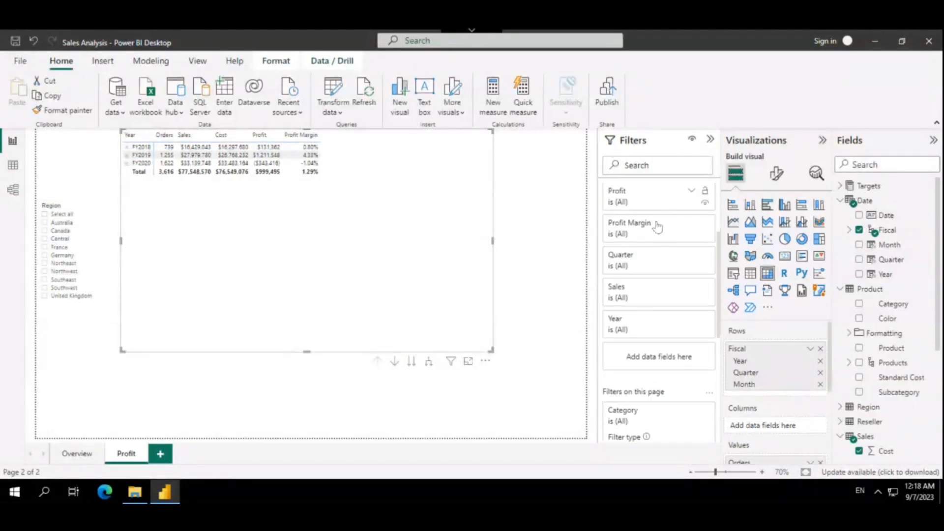
{"action": "scroll", "coordinate": [654, 221], "scroll_direction": "up", "scroll_amount": 3}
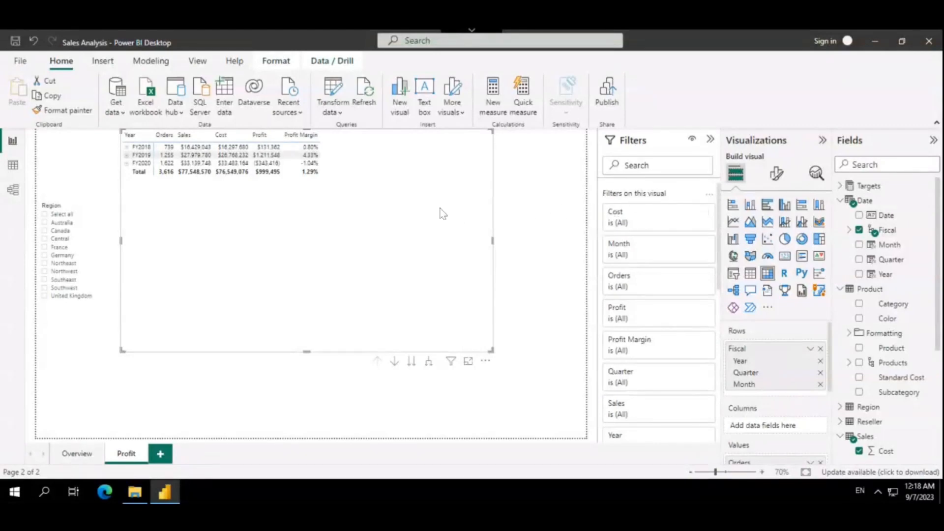
{"action": "scroll", "coordinate": [688, 276], "scroll_direction": "down", "scroll_amount": 5}
{"action": "scroll", "coordinate": [656, 286], "scroll_direction": "up", "scroll_amount": 3}
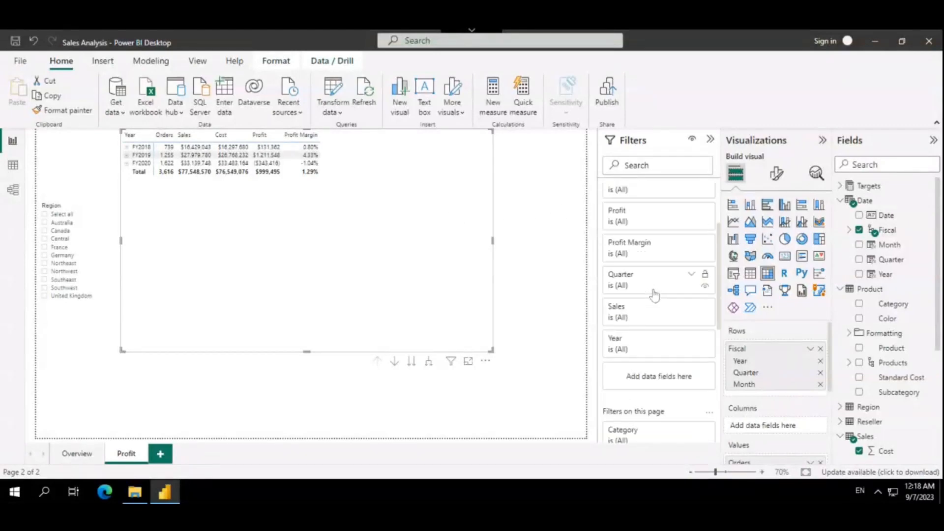
{"action": "scroll", "coordinate": [657, 334], "scroll_direction": "down", "scroll_amount": 3}
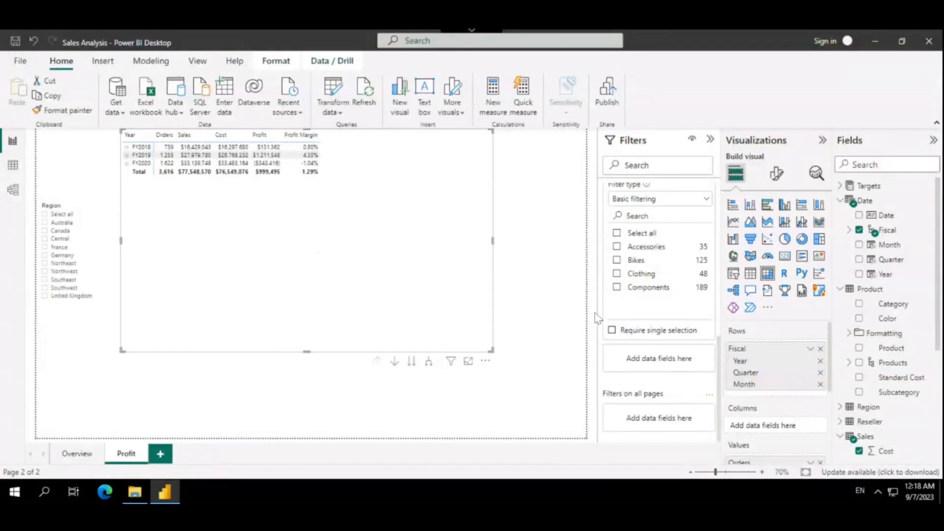
{"action": "scroll", "coordinate": [693, 284], "scroll_direction": "up", "scroll_amount": 5}
{"action": "scroll", "coordinate": [692, 284], "scroll_direction": "up", "scroll_amount": 3}
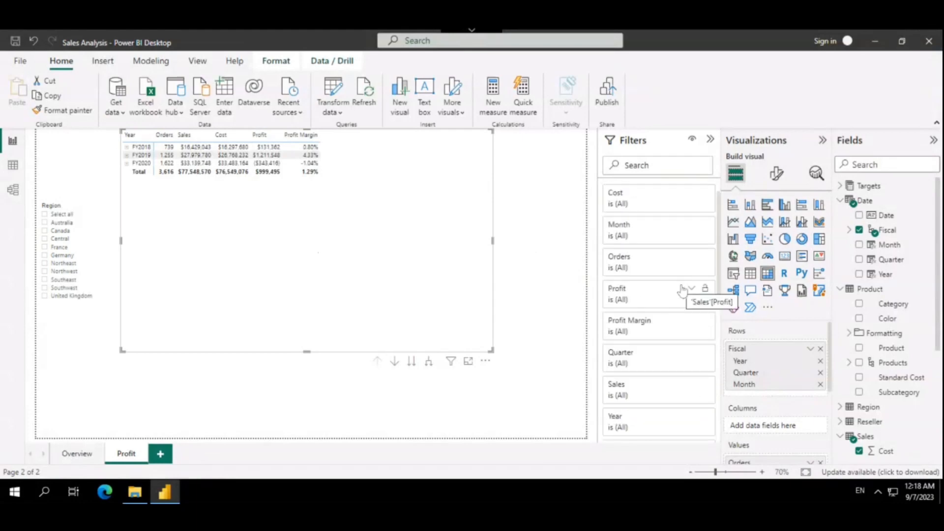
Limit the page-level Category filter to Accessories
{"action": "scroll", "coordinate": [685, 289], "scroll_direction": "down", "scroll_amount": 5}
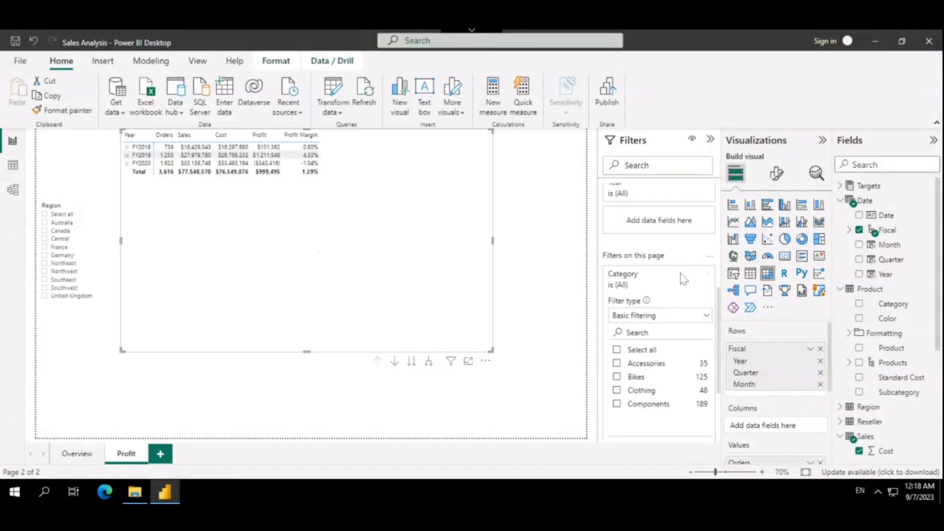
{"action": "left_click", "coordinate": [678, 274]}
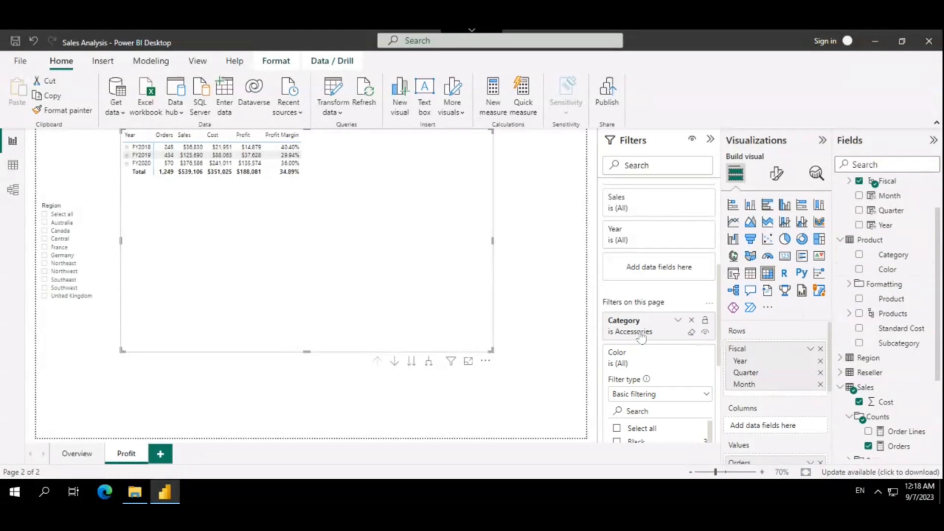
{"action": "left_click", "coordinate": [641, 332]}
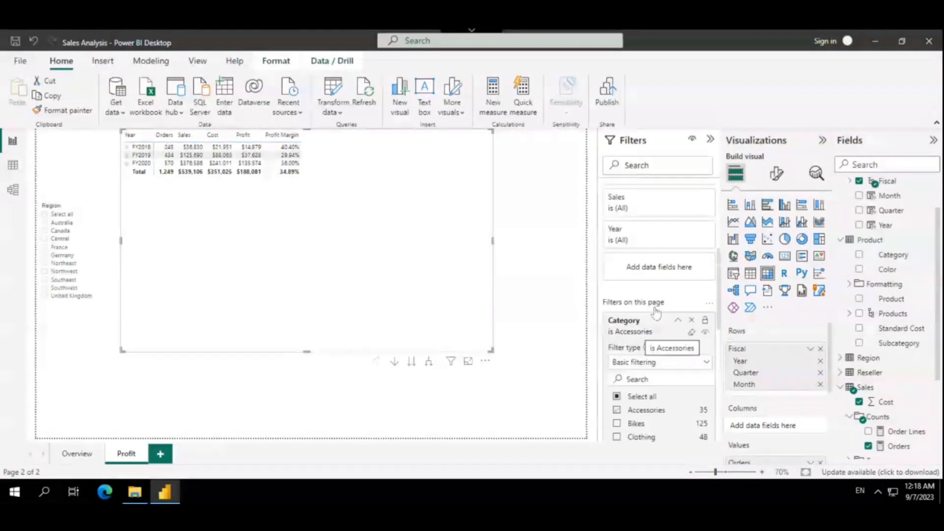
Add the product Color as a page-level filter limited to Black and Blue, and shorten the matrix by raising its lower edge
{"action": "scroll", "coordinate": [654, 309], "scroll_direction": "down", "scroll_amount": 6}
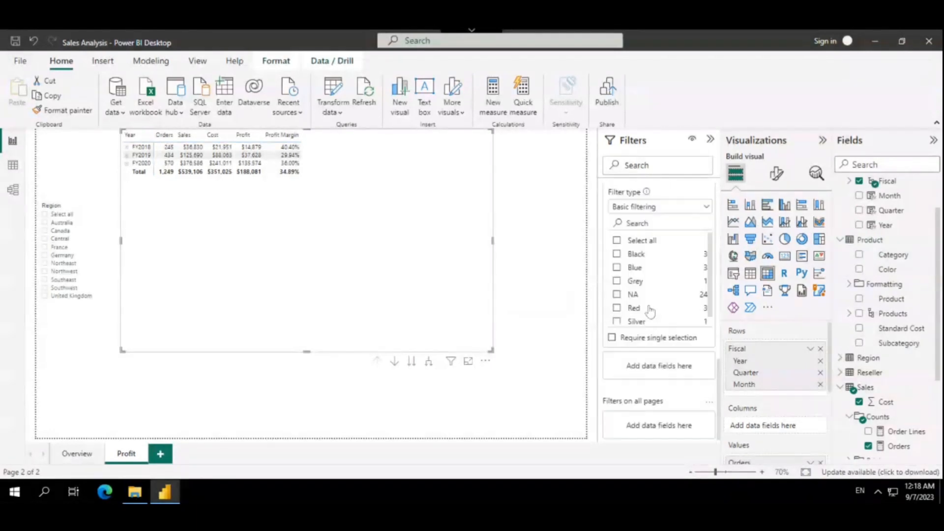
{"action": "scroll", "coordinate": [647, 325], "scroll_direction": "down", "scroll_amount": 1}
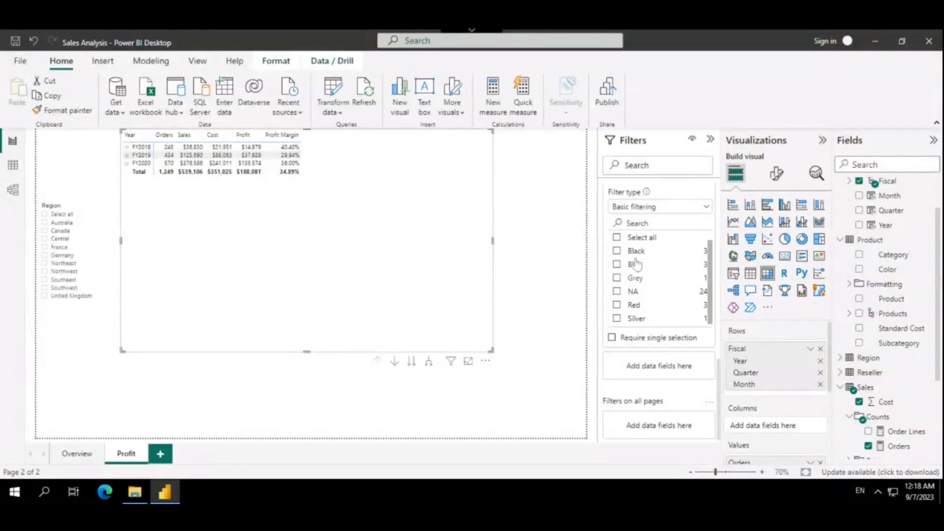
{"action": "left_click", "coordinate": [617, 251]}
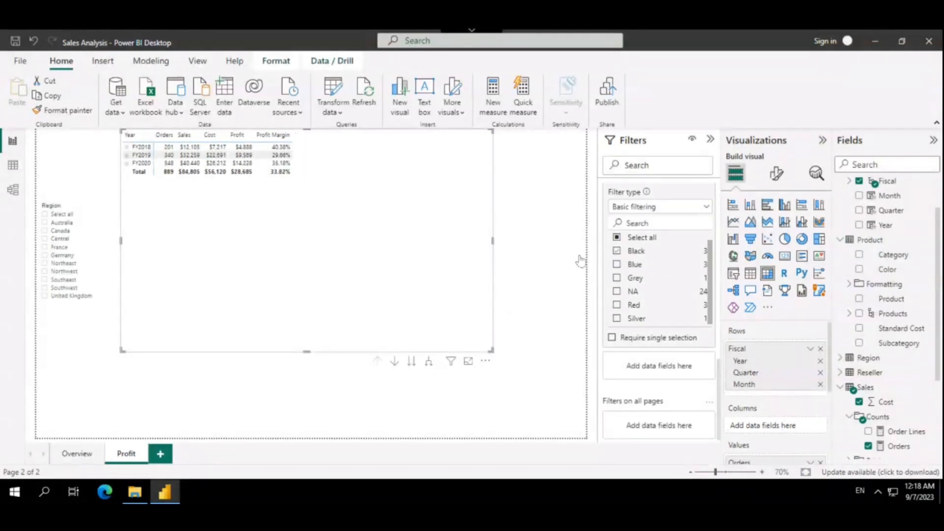
{"action": "left_click", "coordinate": [618, 266]}
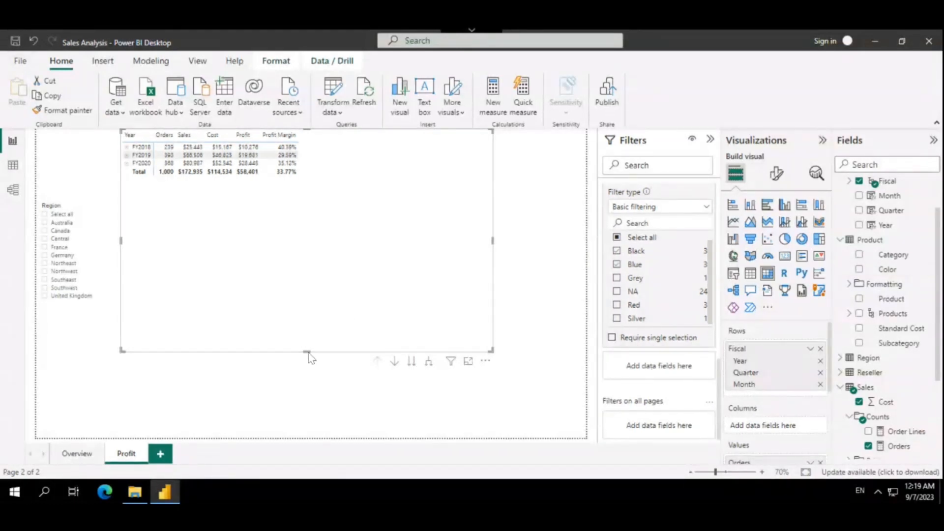
{"action": "left_click_drag", "start_coordinate": [308, 350], "coordinate": [314, 260]}
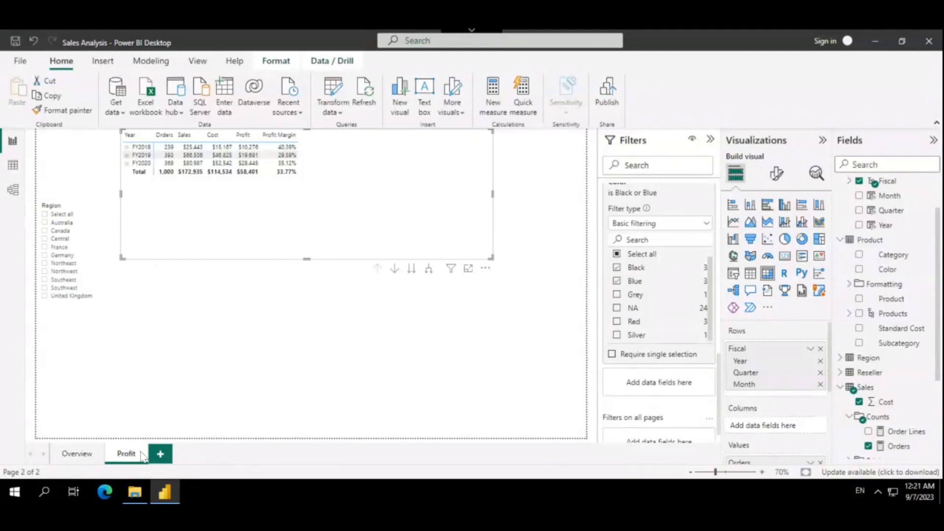
Add a new report page and name it My Performance
{"action": "left_click", "coordinate": [162, 460]}
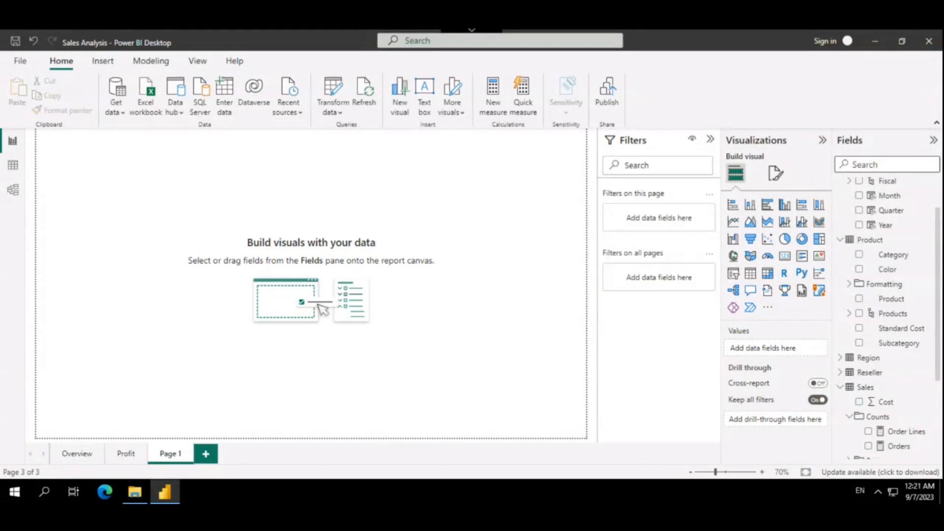
{"action": "double_click", "coordinate": [169, 454]}
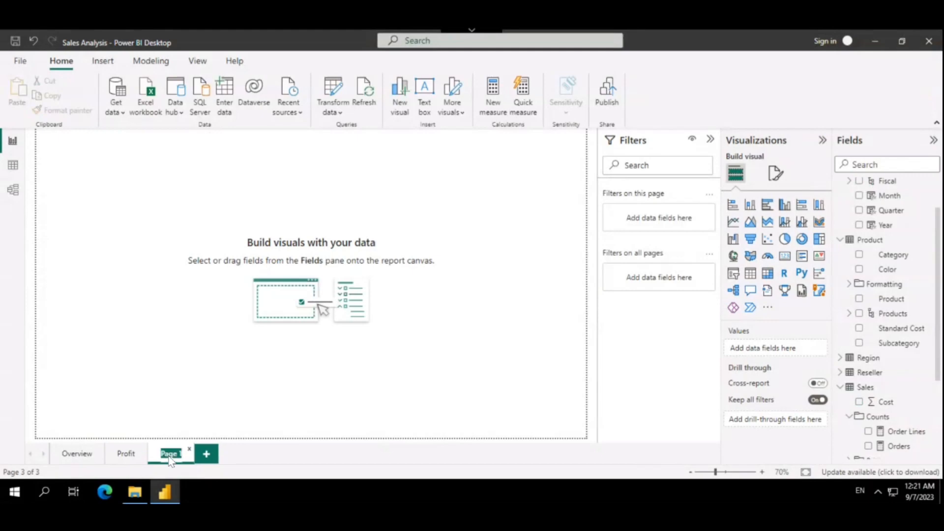
{"action": "type", "text": "My Perfo"}
{"action": "key", "text": "Return"}
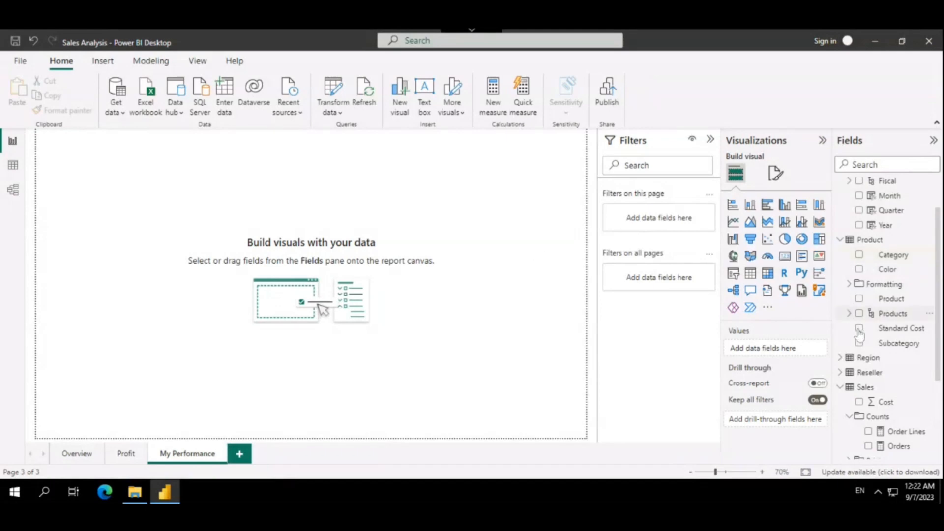
Add the Salesperson field from the Salesperson (Performance) table as a filter on the My Performance page
{"action": "scroll", "coordinate": [870, 390], "scroll_direction": "down", "scroll_amount": 3}
{"action": "left_click", "coordinate": [850, 451]}
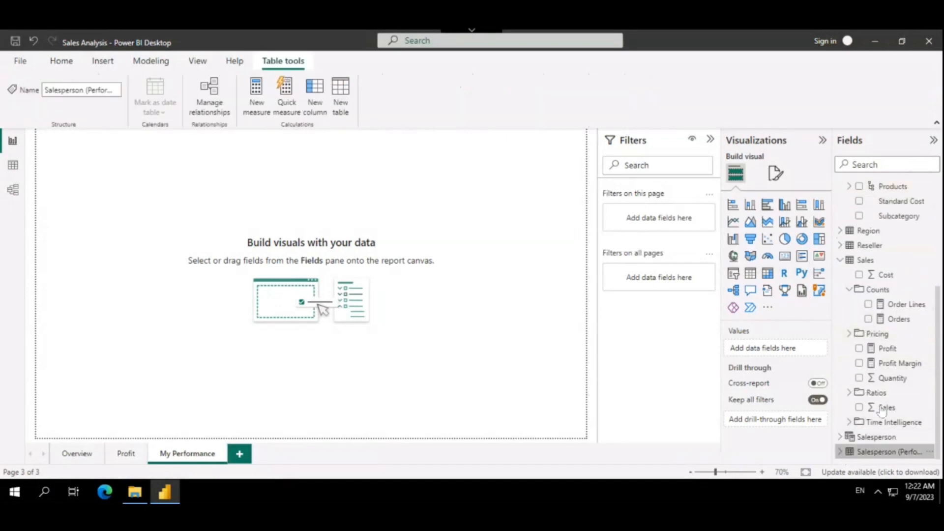
{"action": "left_click", "coordinate": [840, 452]}
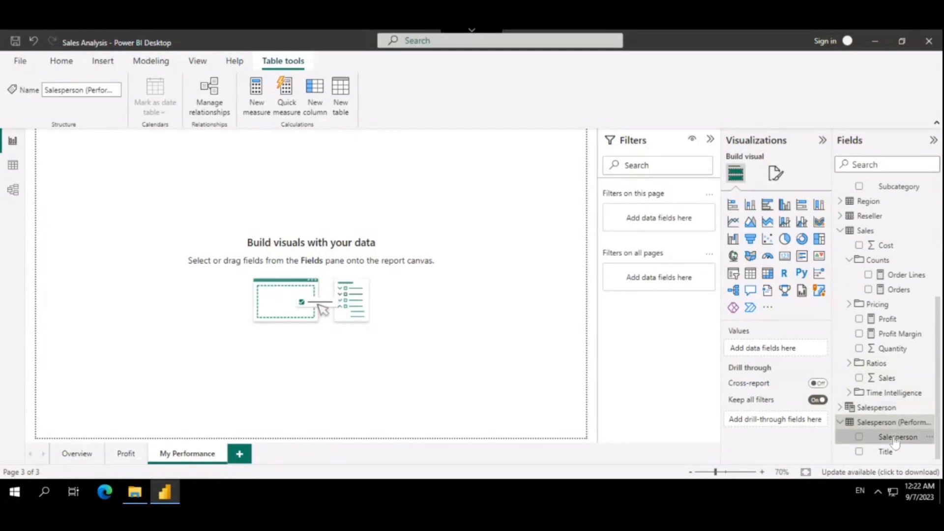
{"action": "left_click_drag", "start_coordinate": [787, 417], "coordinate": [651, 215]}
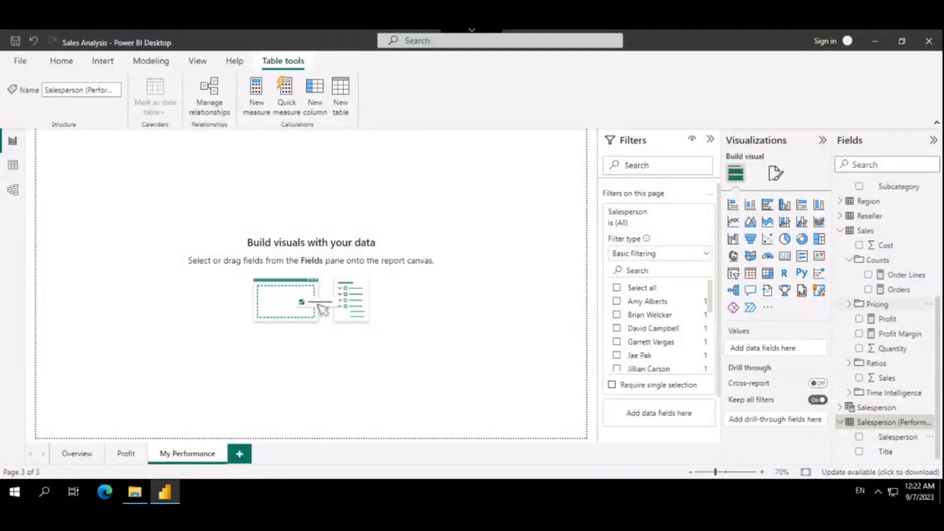
Limit the page-level Salesperson filter to a single salesperson by name
{"action": "scroll", "coordinate": [654, 334], "scroll_direction": "down", "scroll_amount": 2}
{"action": "left_click", "coordinate": [654, 340]}
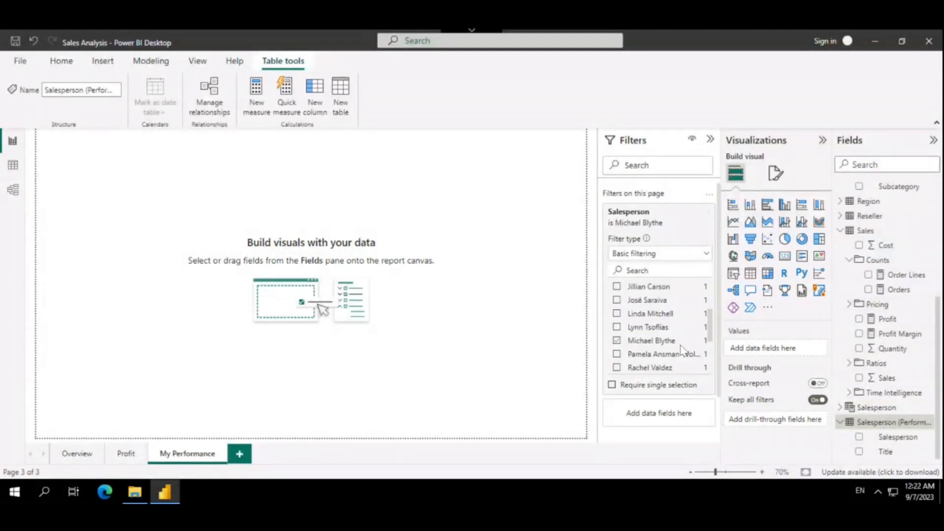
{"action": "left_click", "coordinate": [662, 342]}
{"action": "left_click", "coordinate": [659, 341]}
{"action": "left_click", "coordinate": [657, 341]}
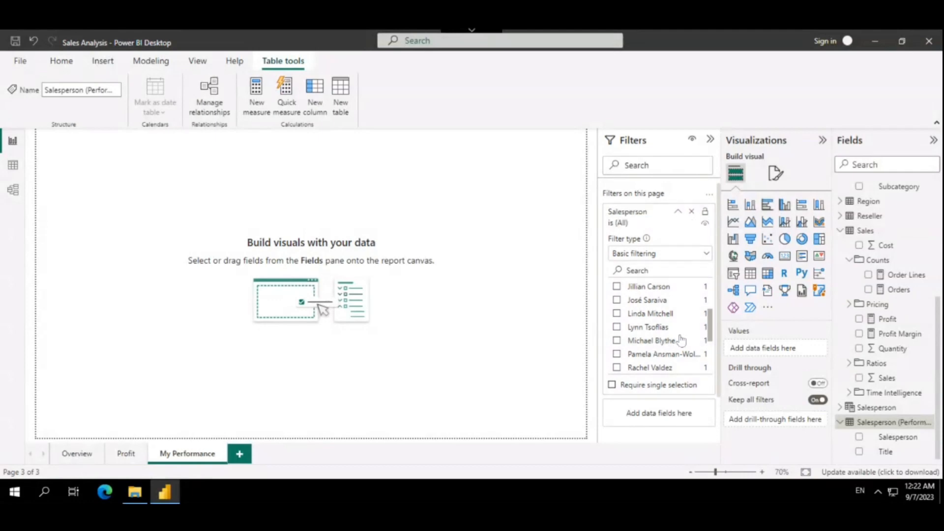
{"action": "left_click", "coordinate": [633, 344]}
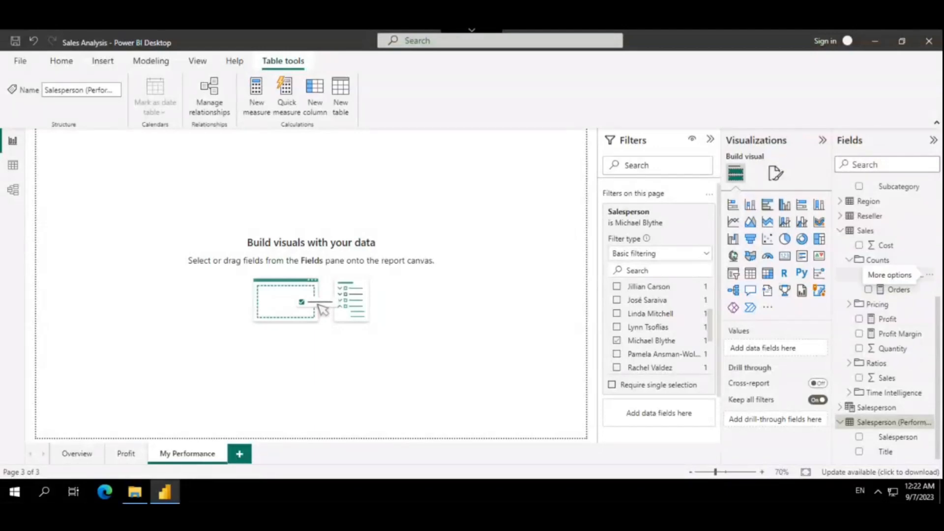
Add a slicer based on the Date table's Year field and set its style to Dropdown
{"action": "left_click", "coordinate": [733, 273]}
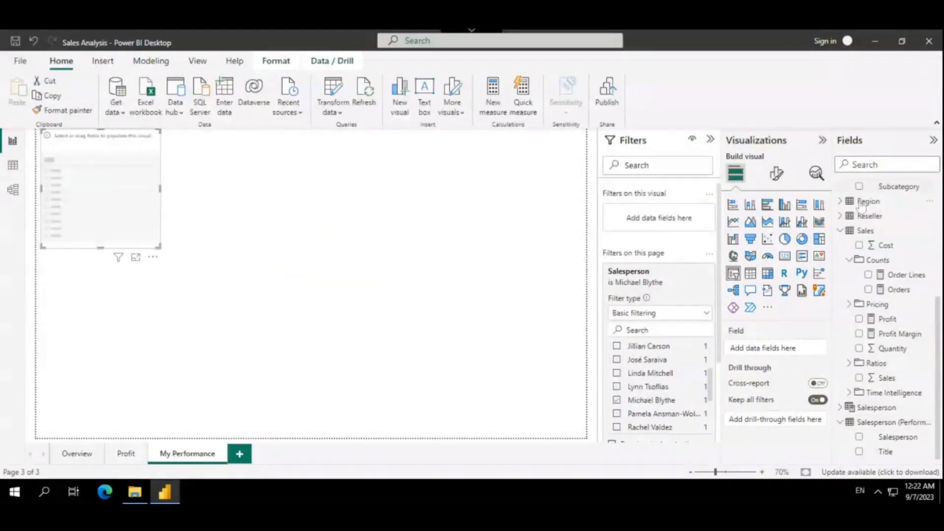
{"action": "scroll", "coordinate": [870, 242], "scroll_direction": "up", "scroll_amount": 4}
{"action": "left_click", "coordinate": [859, 274]}
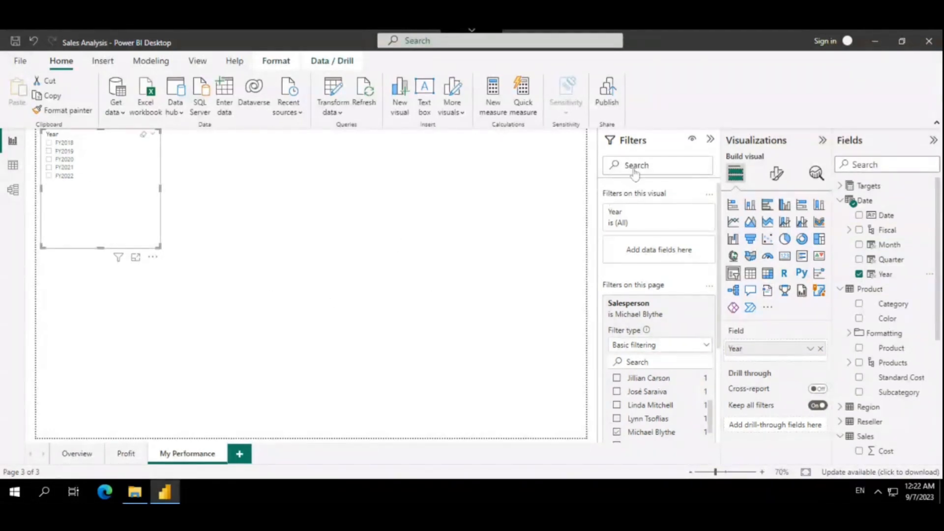
{"action": "left_click", "coordinate": [777, 175]}
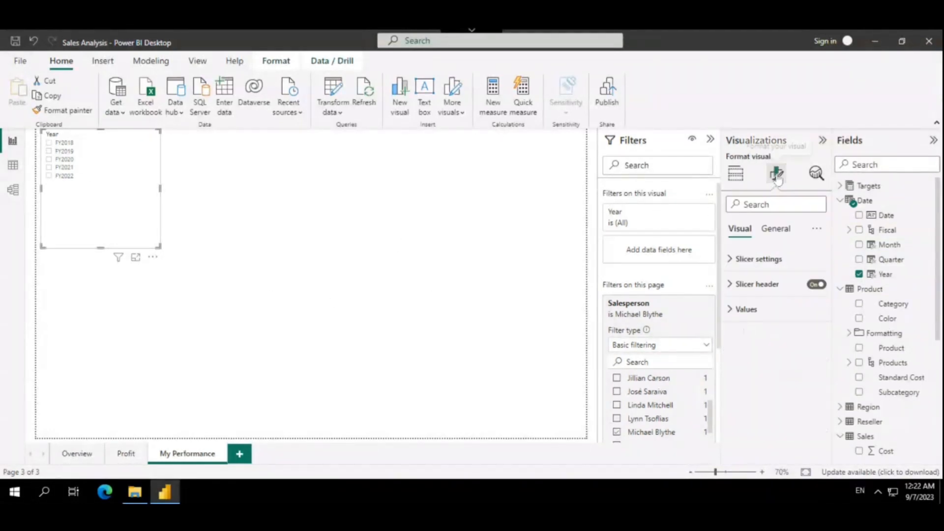
{"action": "left_click", "coordinate": [760, 261]}
{"action": "left_click", "coordinate": [766, 318]}
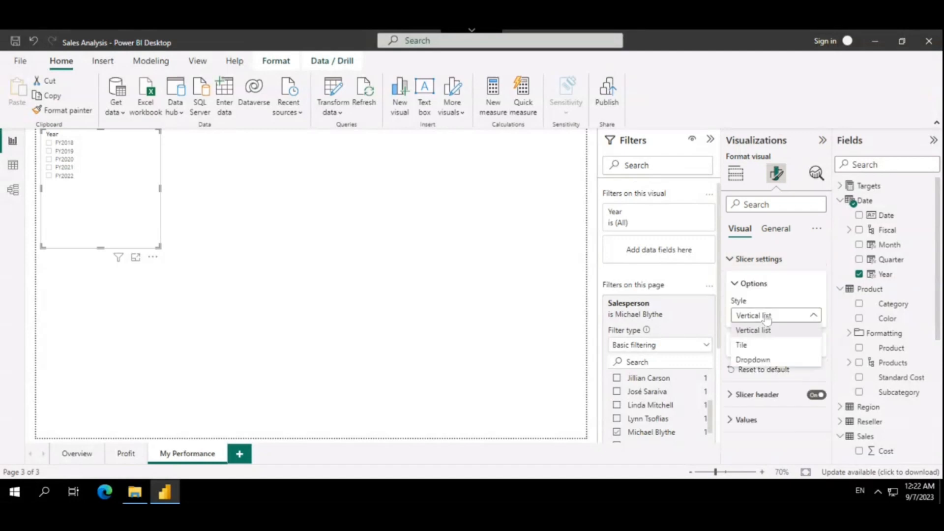
{"action": "left_click", "coordinate": [762, 364]}
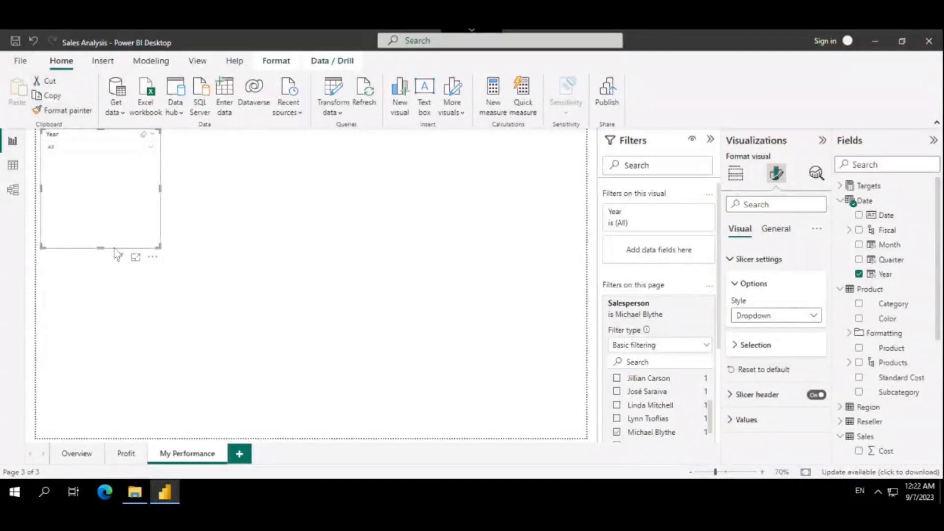
Shorten the Year slicer by raising its lower edge and select FY2019 in it
{"action": "left_click_drag", "start_coordinate": [107, 205], "coordinate": [104, 185]}
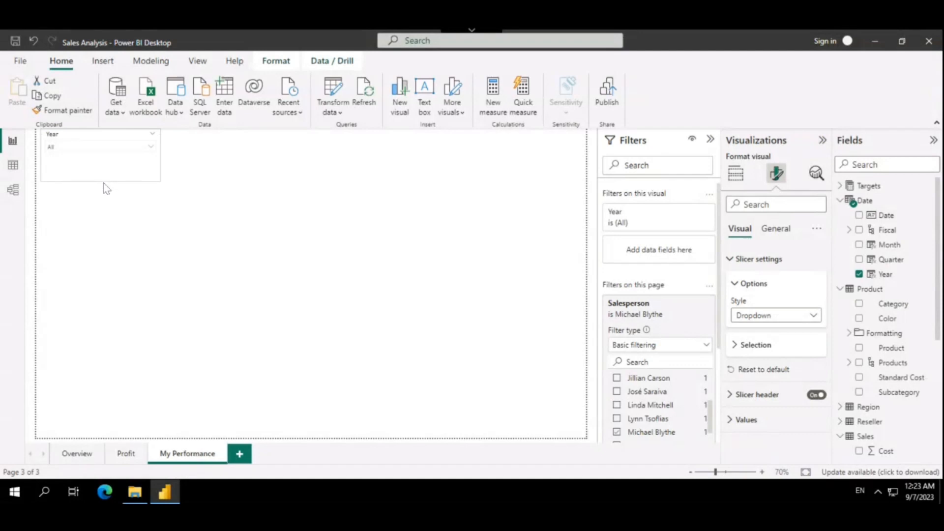
{"action": "left_click", "coordinate": [67, 148]}
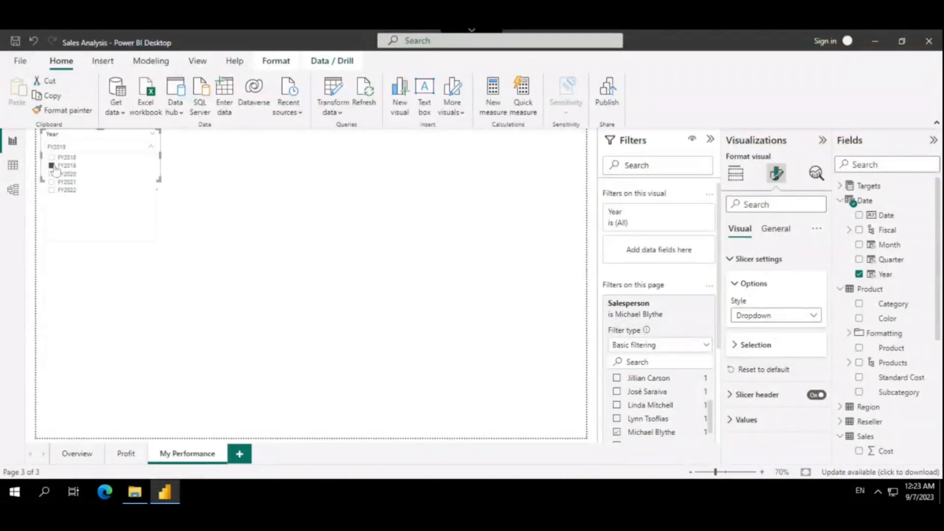
{"action": "left_click", "coordinate": [211, 164]}
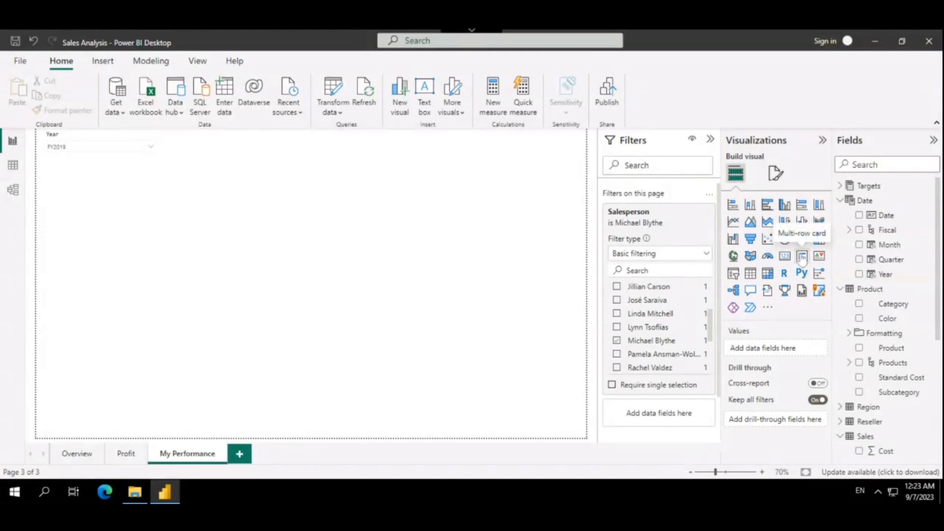
Add a multi-row card below the Year slicer, enlarge it, and fill it with the Sales field
{"action": "left_click", "coordinate": [802, 256]}
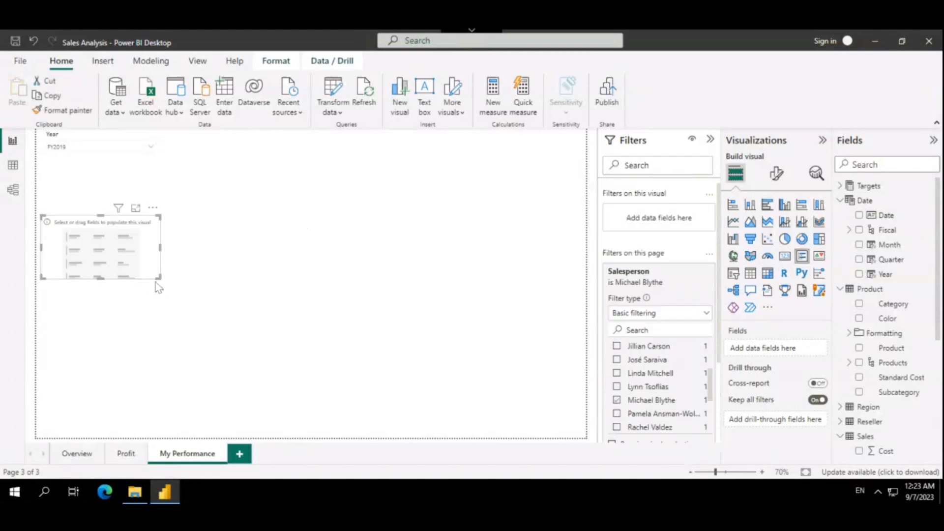
{"action": "left_click_drag", "start_coordinate": [158, 277], "coordinate": [295, 342]}
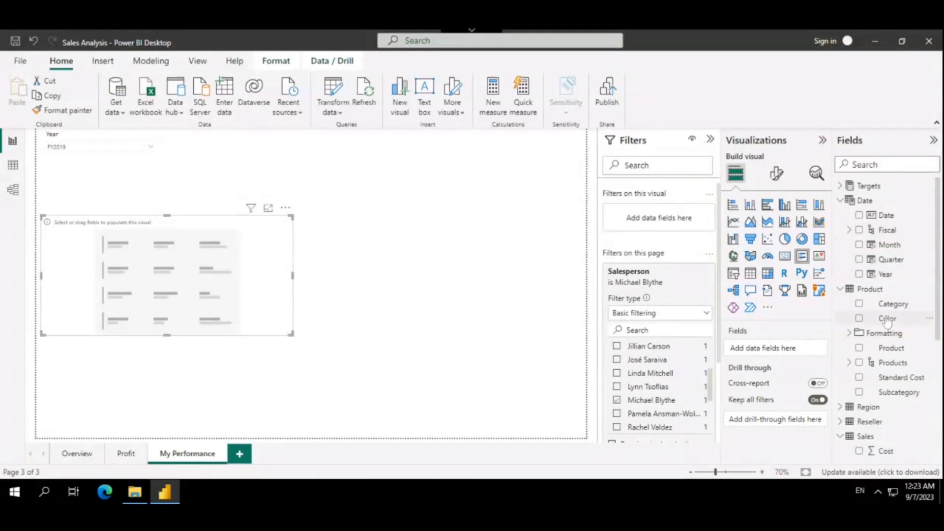
{"action": "scroll", "coordinate": [887, 323], "scroll_direction": "down", "scroll_amount": 5}
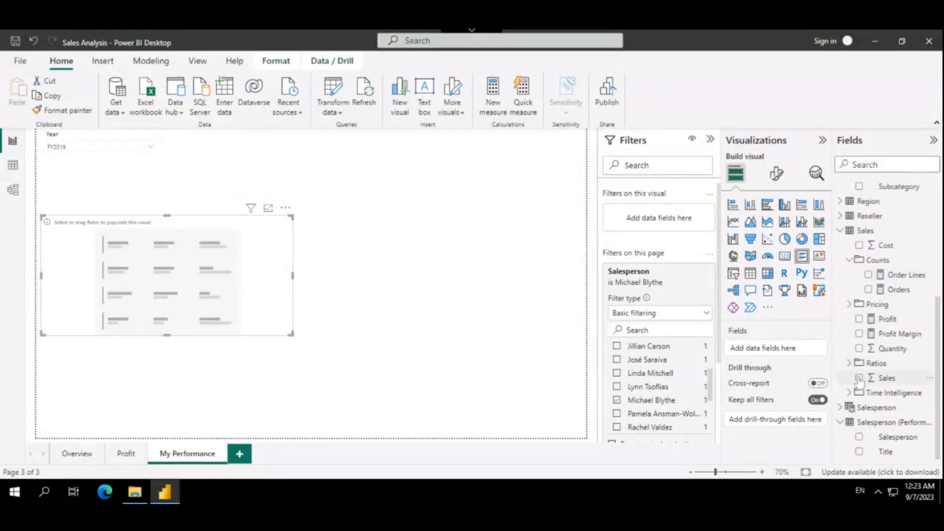
{"action": "left_click", "coordinate": [859, 378]}
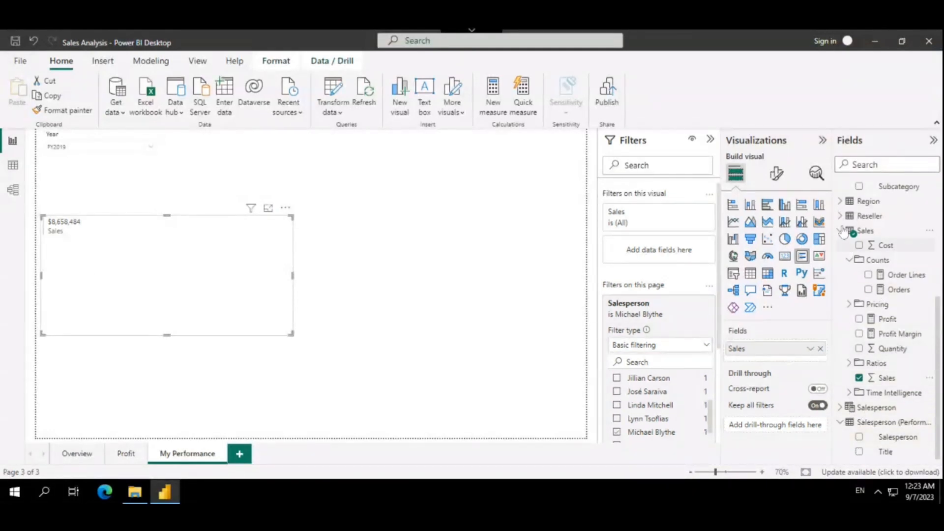
Add Target, Variance and Variance Margin from the Targets table to the multi-row card
{"action": "scroll", "coordinate": [847, 229], "scroll_direction": "up", "scroll_amount": 5}
{"action": "left_click", "coordinate": [841, 186]}
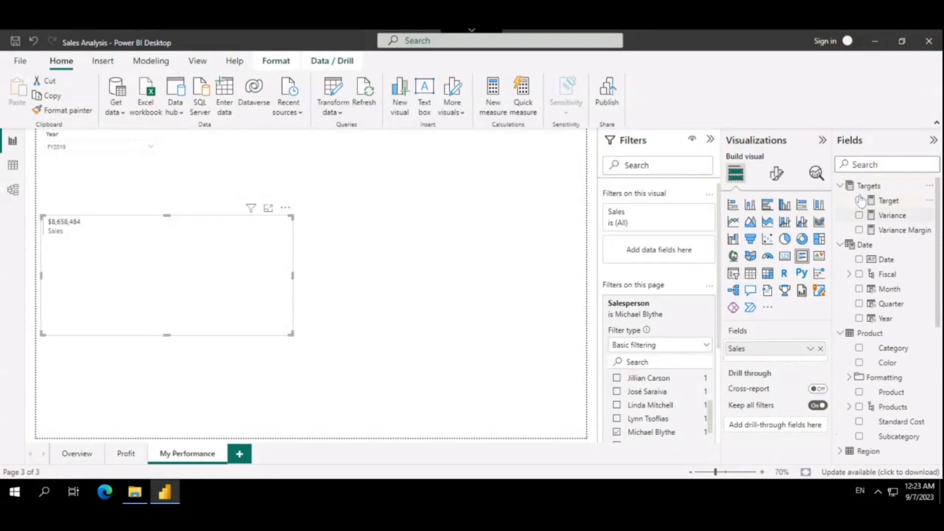
{"action": "left_click", "coordinate": [859, 201]}
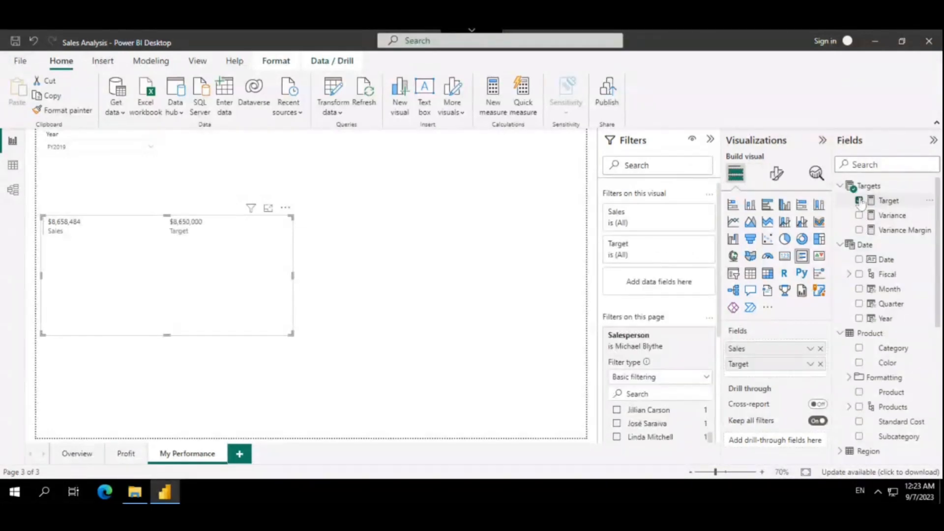
{"action": "left_click", "coordinate": [859, 216]}
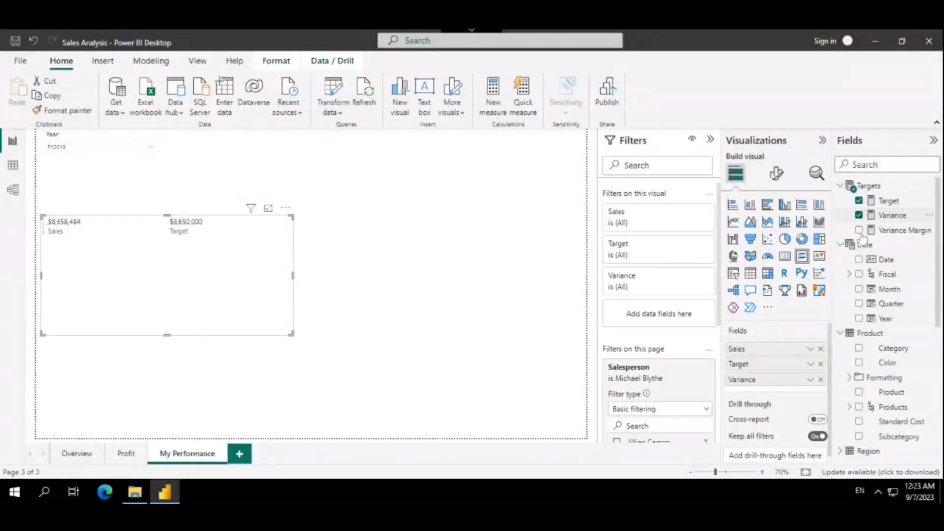
{"action": "left_click", "coordinate": [859, 230]}
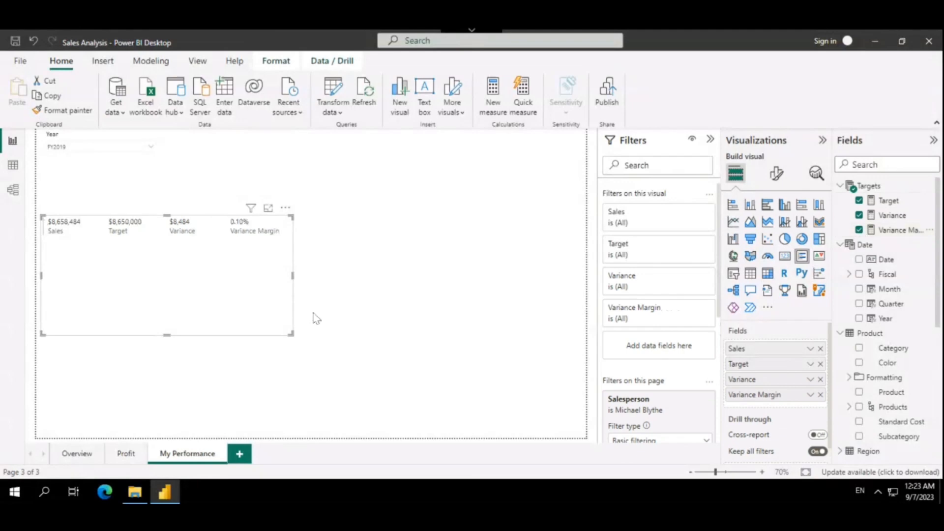
Place the multi-row card beside the Year slicer, widen it to the page's right edge and reduce its height
{"action": "left_click_drag", "start_coordinate": [196, 302], "coordinate": [288, 195]}
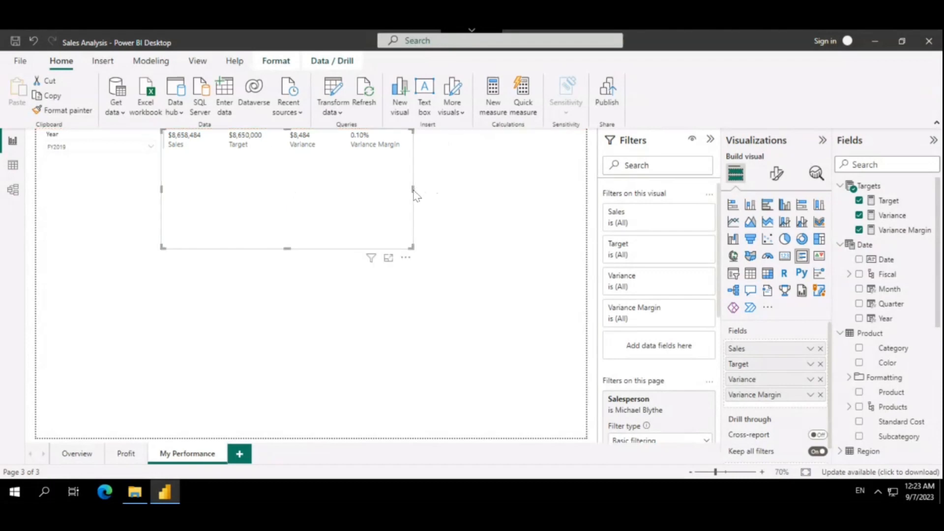
{"action": "left_click_drag", "start_coordinate": [413, 189], "coordinate": [586, 189]}
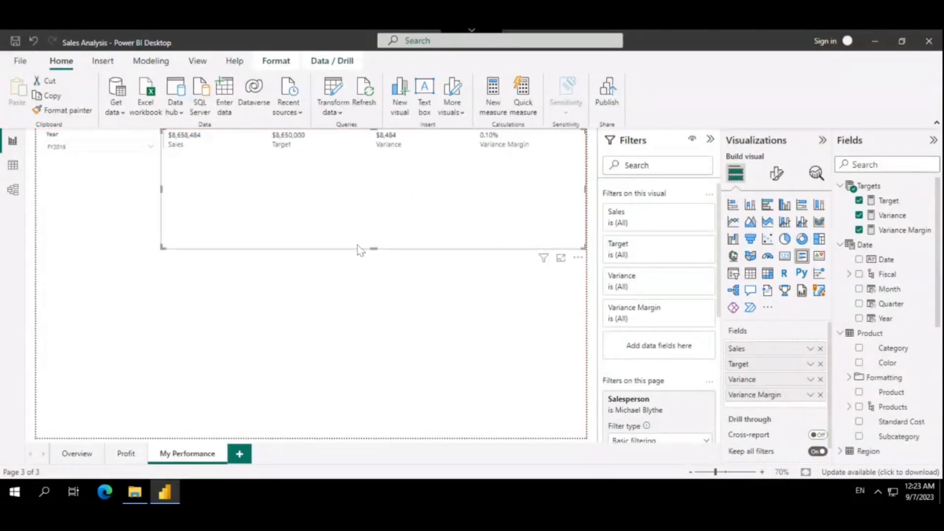
{"action": "left_click_drag", "start_coordinate": [375, 249], "coordinate": [389, 169]}
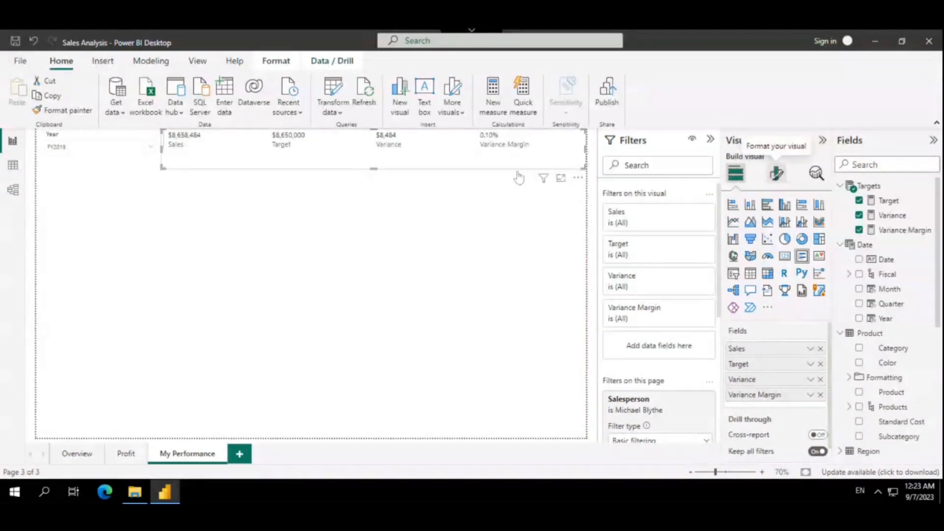
Set the font size of the multi-row card's callout values to 25
{"action": "left_click", "coordinate": [778, 174]}
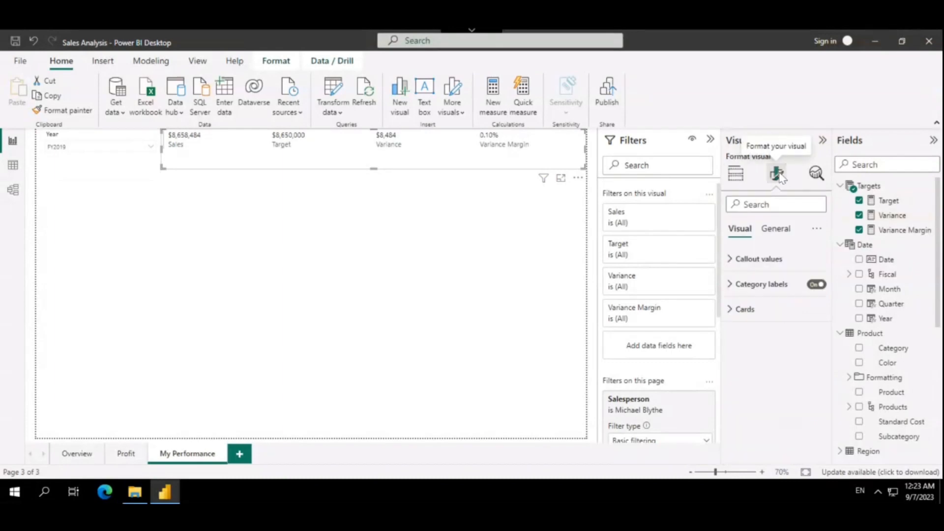
{"action": "left_click", "coordinate": [733, 260]}
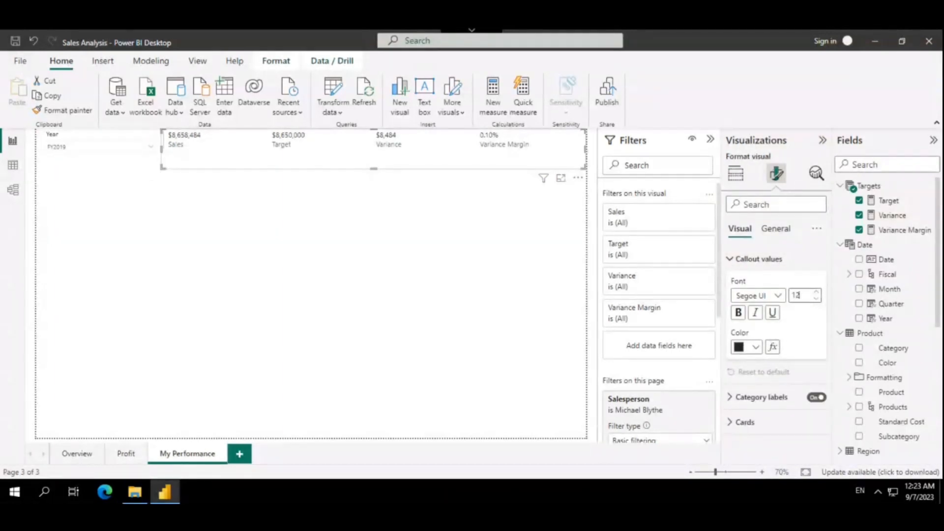
{"action": "left_click", "coordinate": [799, 295]}
{"action": "type", "text": "25"}
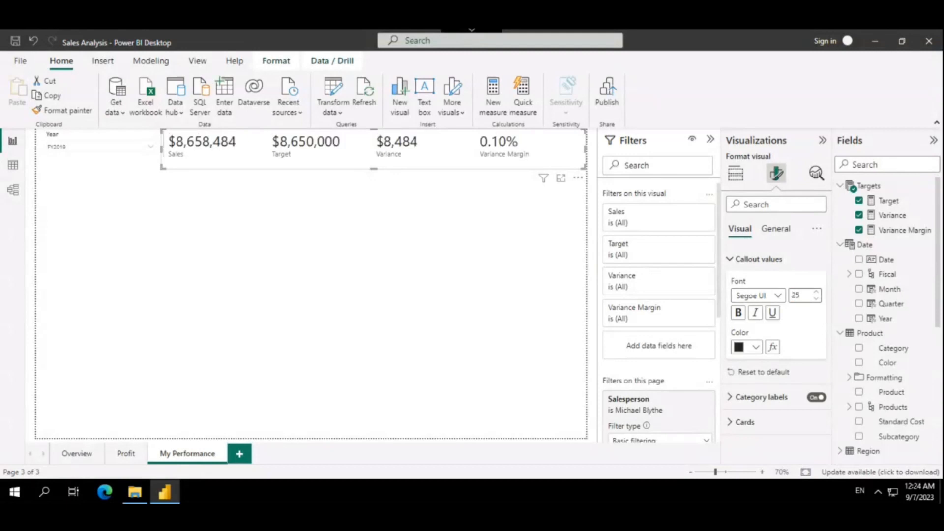
Give the multi-row card a light gray background from the theme colors
{"action": "left_click", "coordinate": [778, 233]}
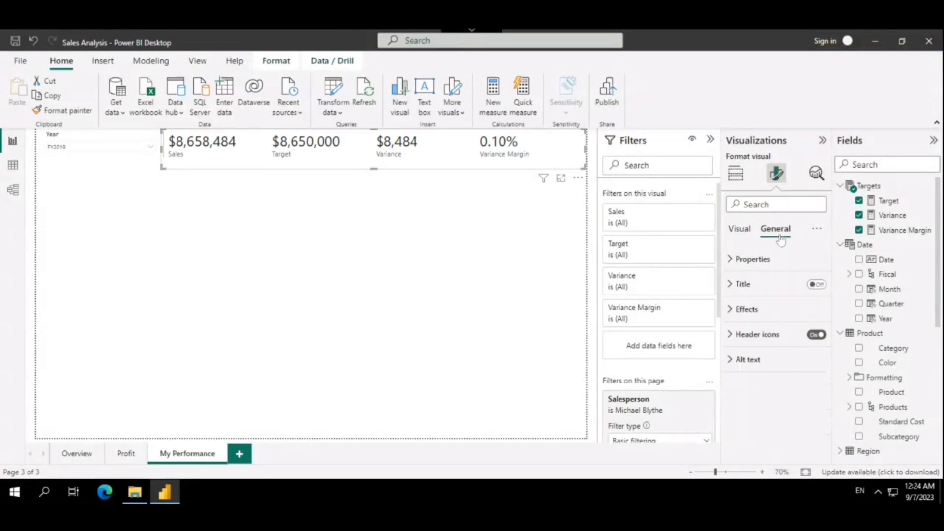
{"action": "left_click", "coordinate": [732, 311]}
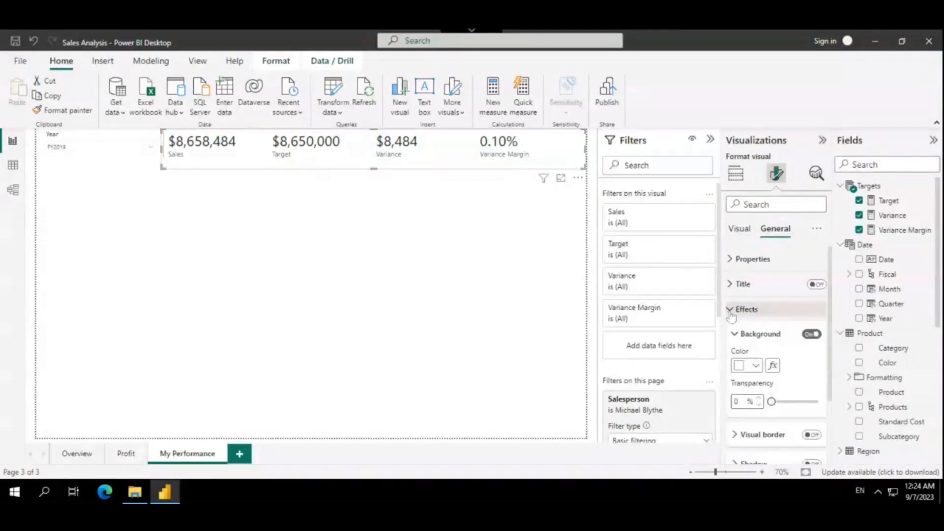
{"action": "left_click", "coordinate": [746, 370]}
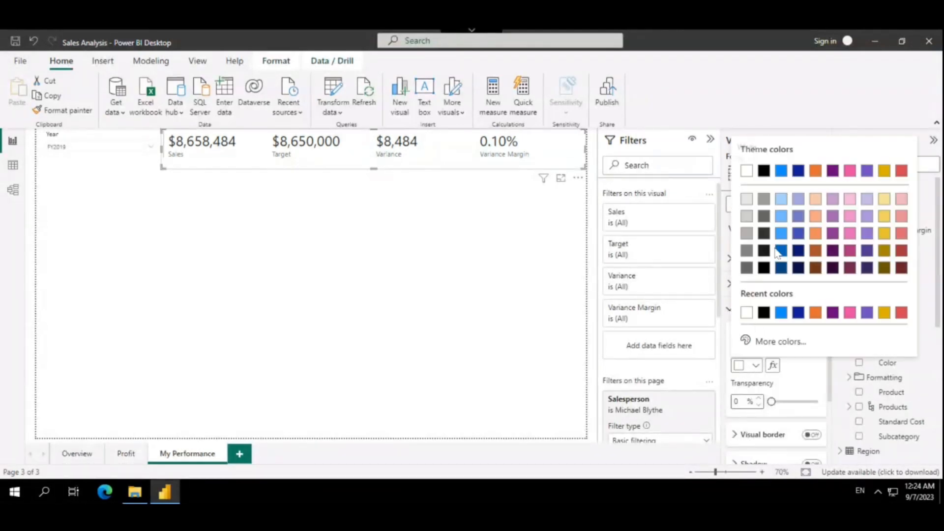
{"action": "left_click", "coordinate": [752, 218]}
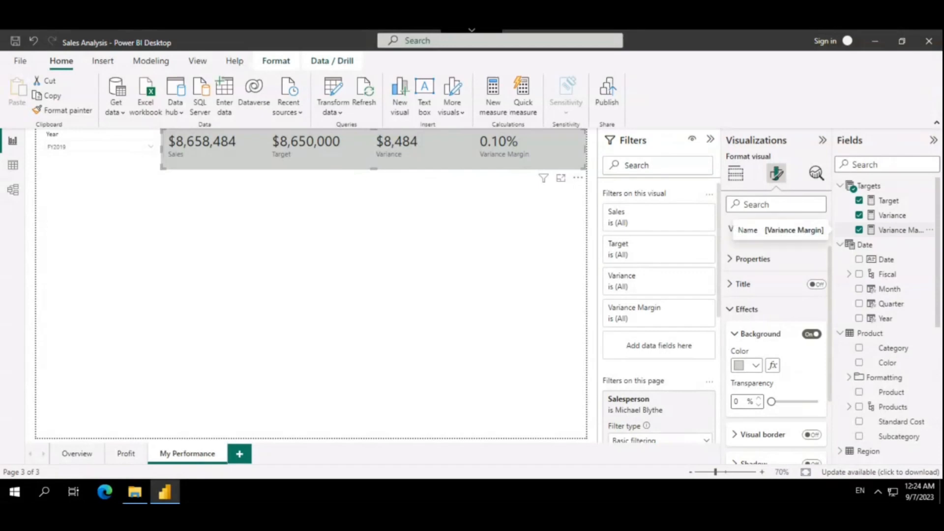
{"action": "left_click", "coordinate": [354, 270]}
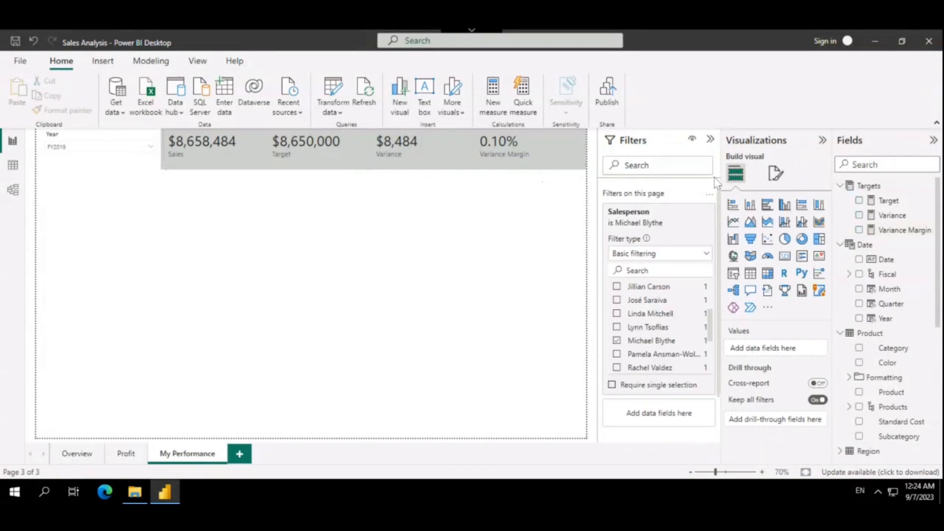
Add an enlarged clustered bar chart with Month on the Y-axis and Sales and Target on the X-axis
{"action": "left_click", "coordinate": [768, 205]}
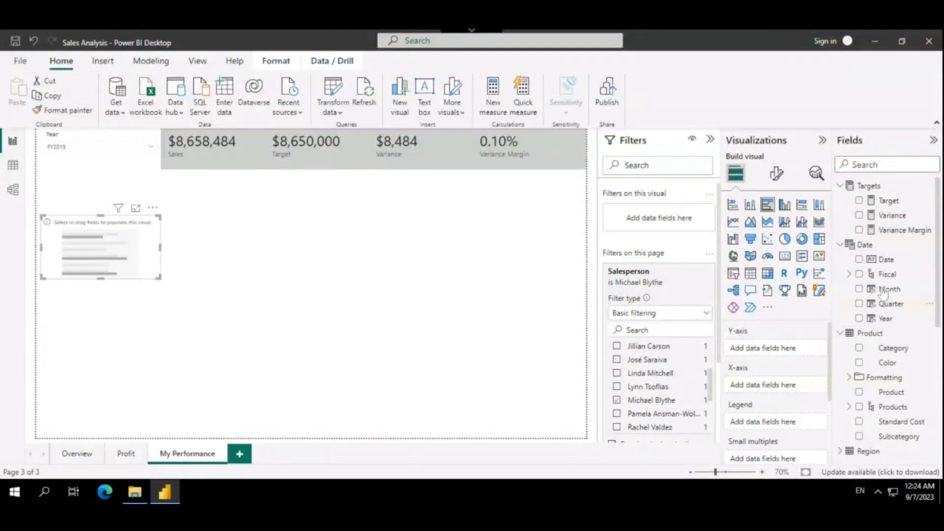
{"action": "left_click", "coordinate": [859, 290]}
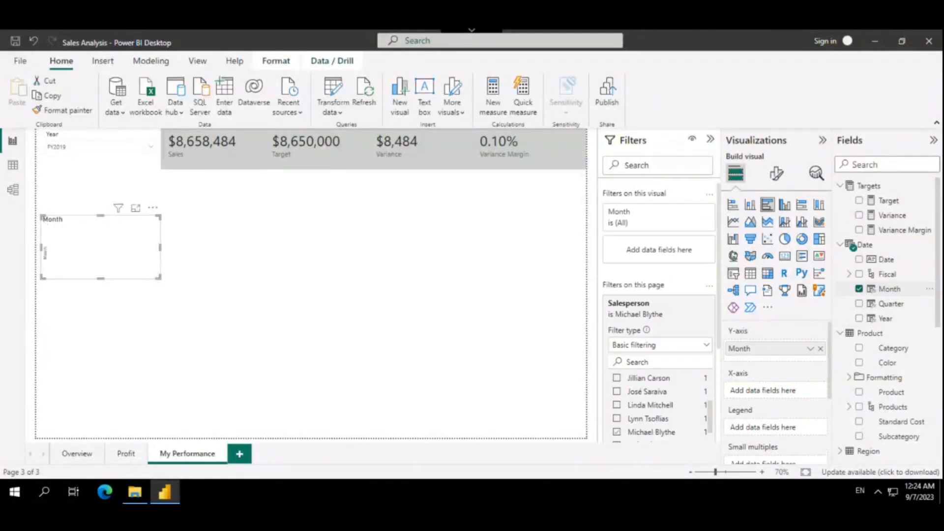
{"action": "scroll", "coordinate": [875, 377], "scroll_direction": "down", "scroll_amount": 5}
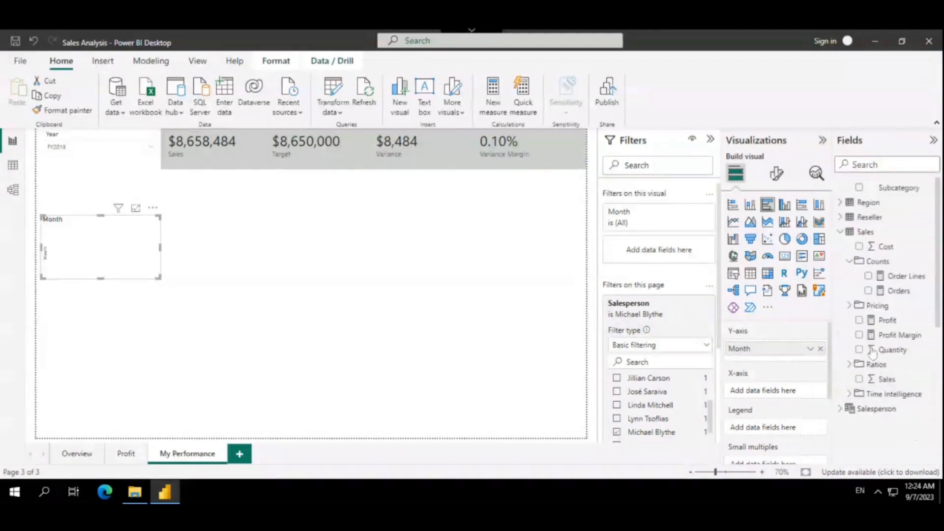
{"action": "left_click_drag", "start_coordinate": [880, 379], "coordinate": [769, 390]}
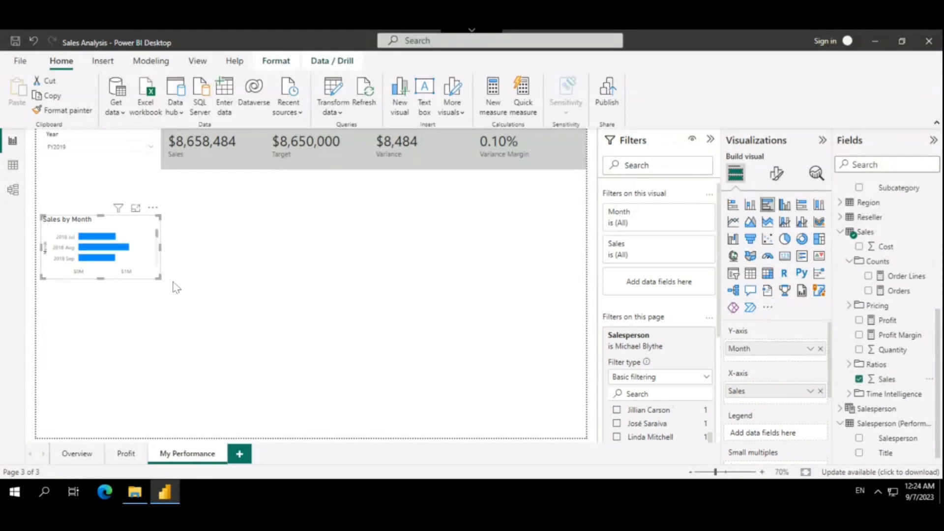
{"action": "left_click_drag", "start_coordinate": [163, 282], "coordinate": [260, 439]}
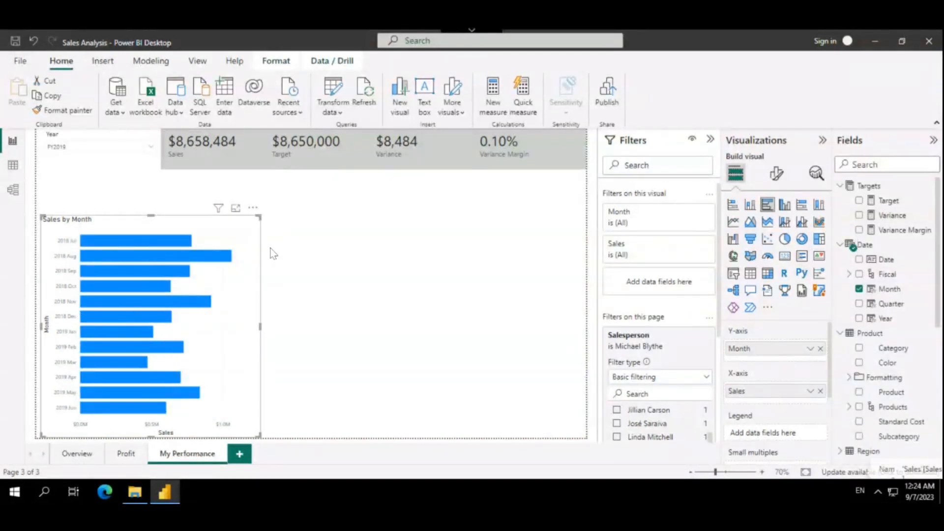
{"action": "left_click", "coordinate": [859, 201]}
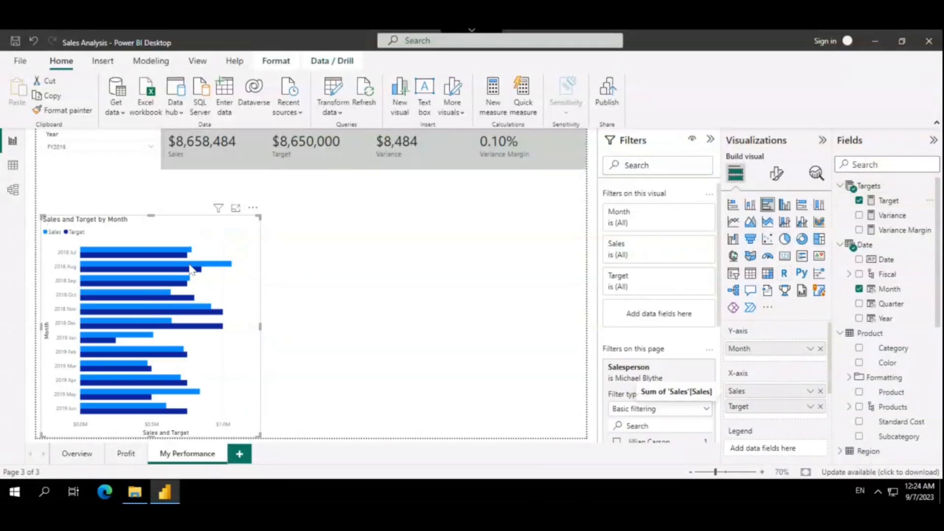
Place the clustered bar chart beneath the start of the multi-row card and stretch its height to fill the space down the page
{"action": "left_click_drag", "start_coordinate": [133, 229], "coordinate": [253, 206]}
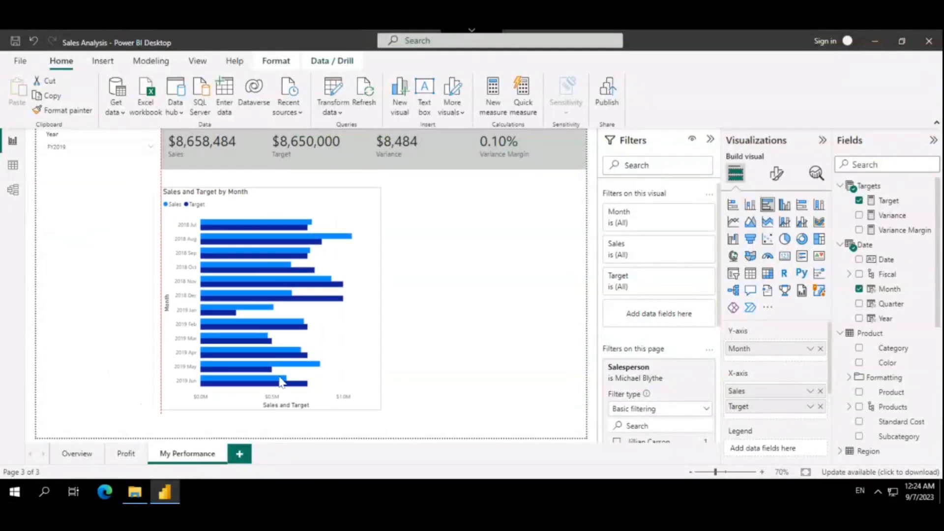
{"action": "left_click_drag", "start_coordinate": [271, 411], "coordinate": [270, 442]}
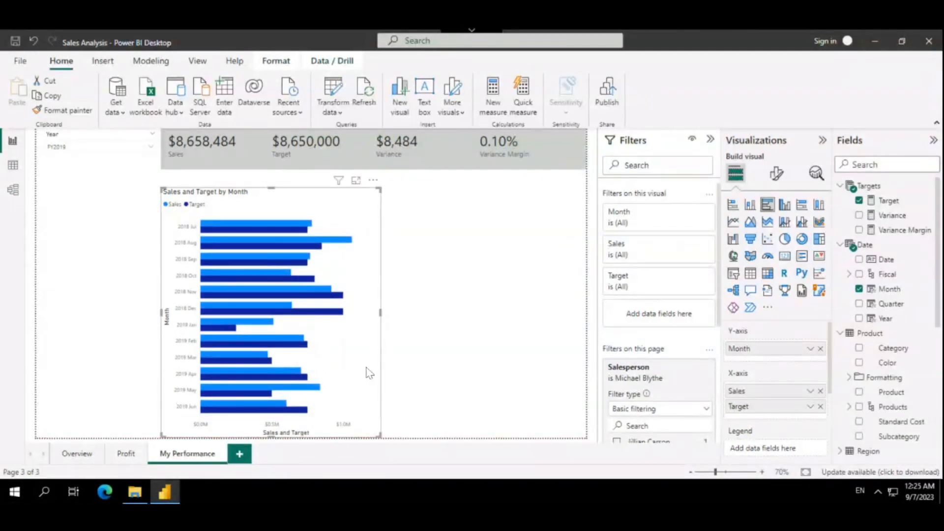
{"action": "mouse_move", "coordinate": [312, 291]}
{"action": "left_mouse_down"}
{"action": "mouse_move", "coordinate": [423, 270]}
{"action": "mouse_move", "coordinate": [355, 291]}
{"action": "mouse_move", "coordinate": [288, 292]}
{"action": "mouse_move", "coordinate": [318, 291]}
{"action": "left_mouse_up"}
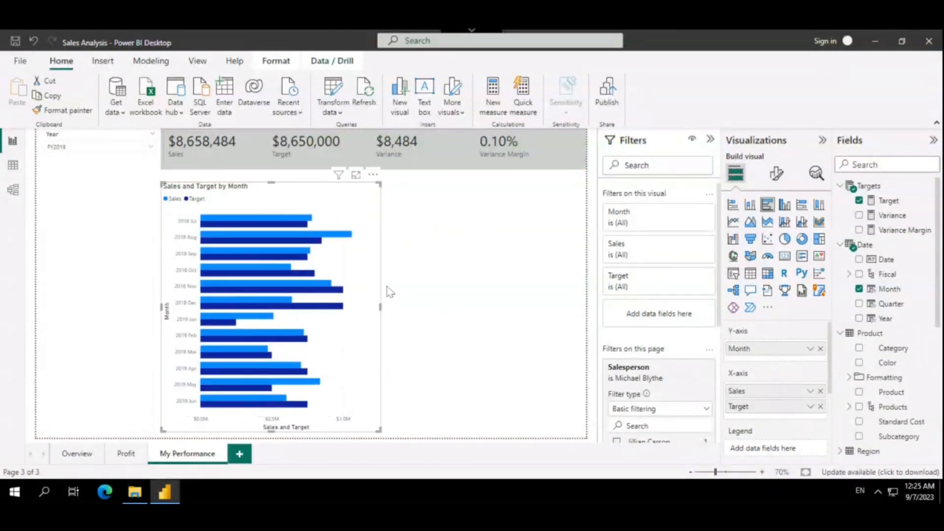
Duplicate the clustered bar chart against the page's right edge and narrow the original so the two charts do not overlap
{"action": "key", "text": "ctrl+c"}
{"action": "key", "text": "ctrl+v"}
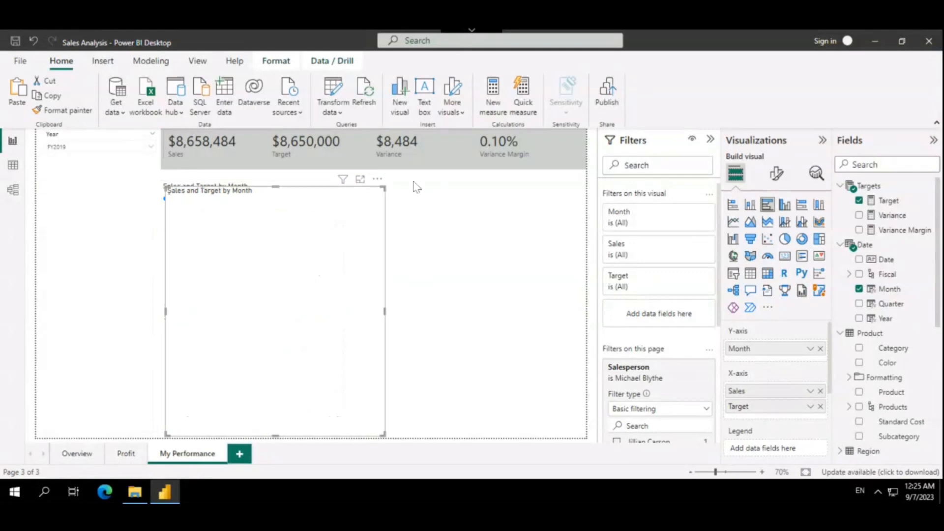
{"action": "left_click_drag", "start_coordinate": [367, 200], "coordinate": [573, 205]}
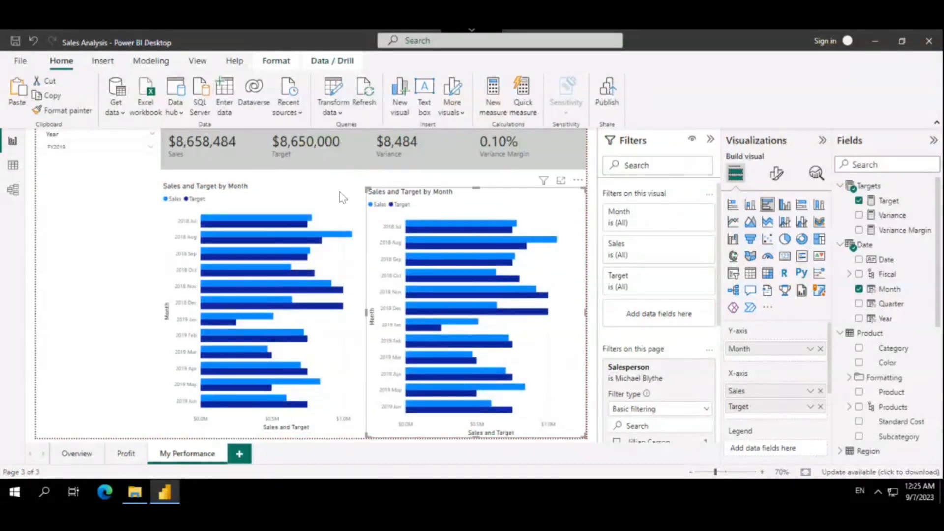
{"action": "left_click_drag", "start_coordinate": [324, 197], "coordinate": [332, 202]}
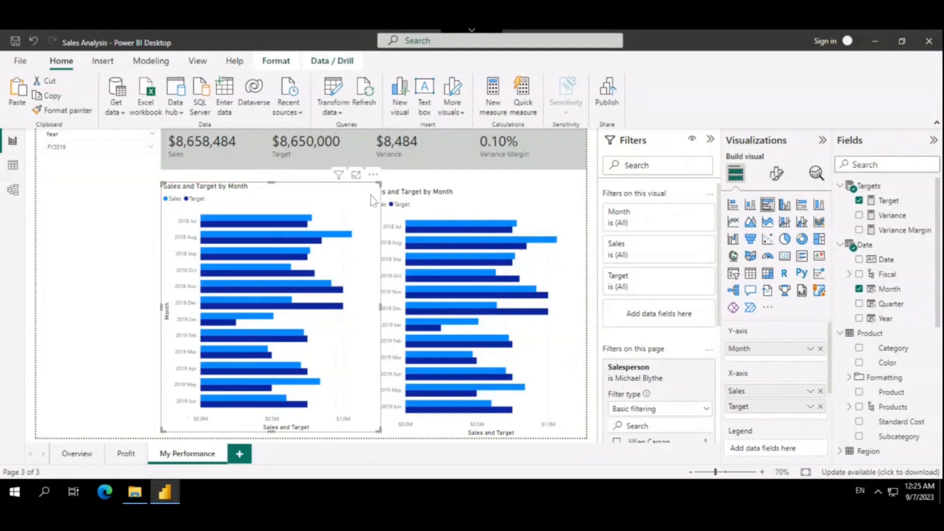
{"action": "left_click_drag", "start_coordinate": [381, 308], "coordinate": [368, 311]}
Align the copied chart with the original's top edge and change the copy to a clustered column chart
{"action": "left_click_drag", "start_coordinate": [408, 225], "coordinate": [453, 206]}
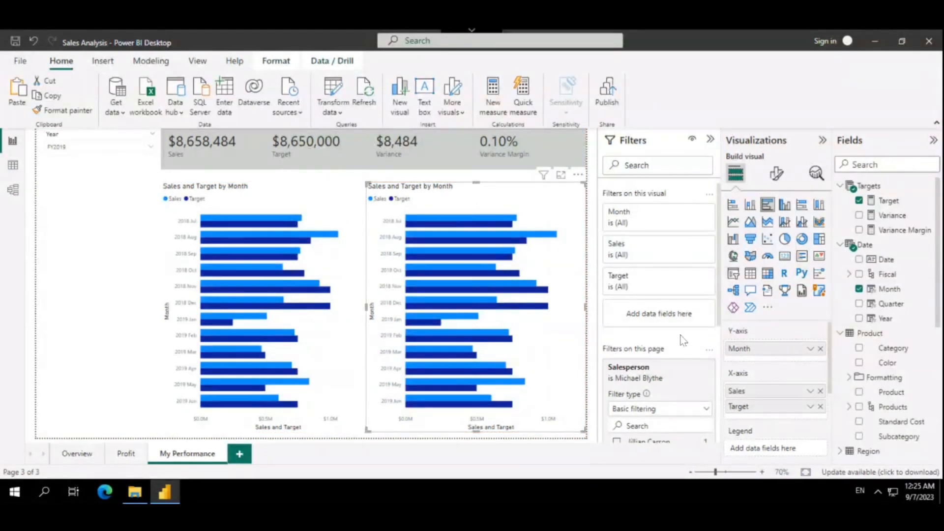
{"action": "left_click", "coordinate": [785, 206]}
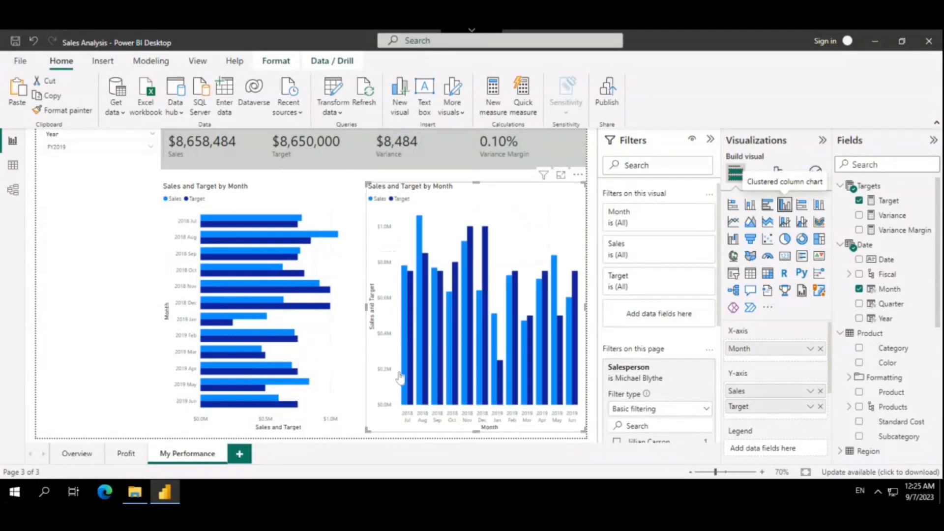